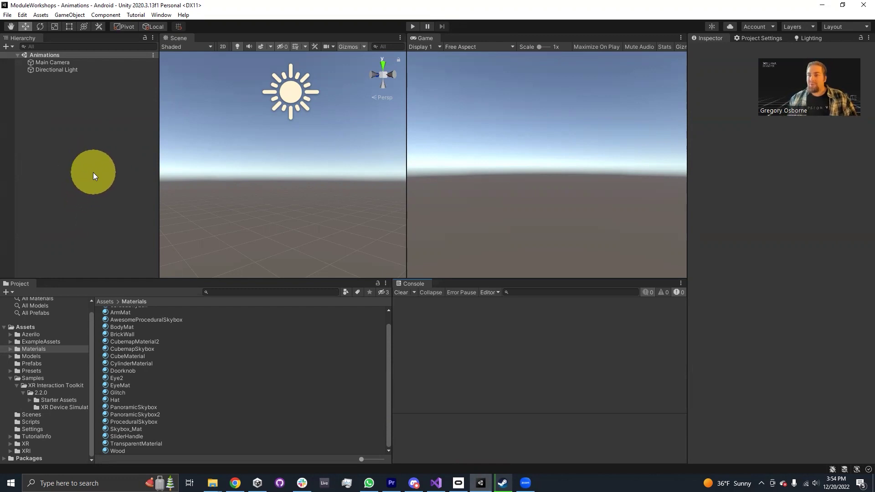
Step: Add a 3D cube to the scene and reset its transform to the origin
{"action": "left_click", "coordinate": [11, 48]}
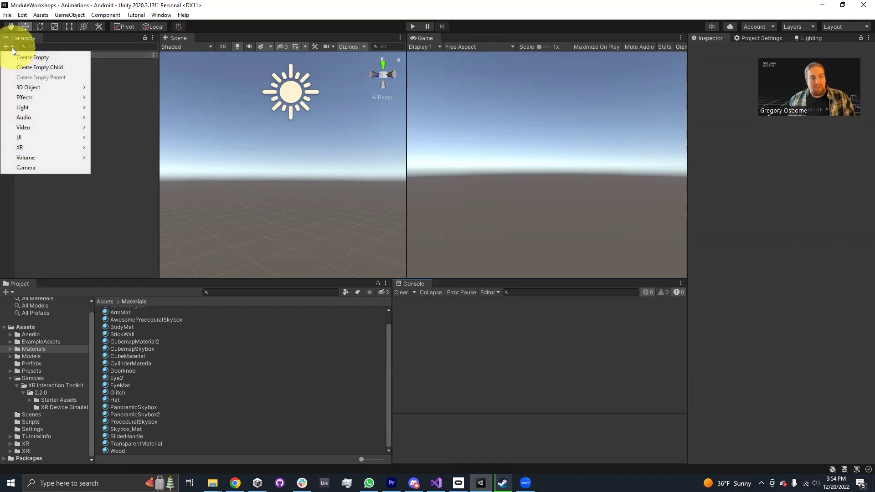
{"action": "mouse_move", "coordinate": [23, 88]}
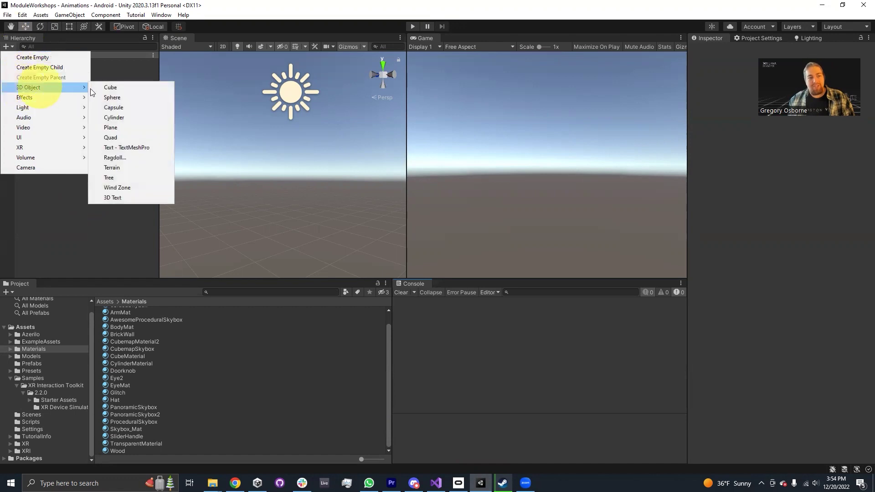
{"action": "left_click", "coordinate": [120, 88]}
{"action": "left_click_drag", "start_coordinate": [289, 170], "coordinate": [234, 165], "text": "alt"}
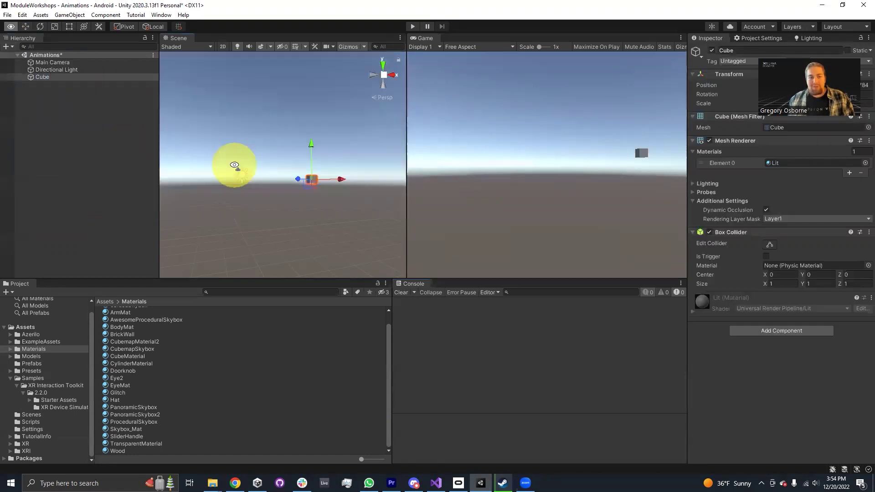
{"action": "left_click", "coordinate": [716, 150]}
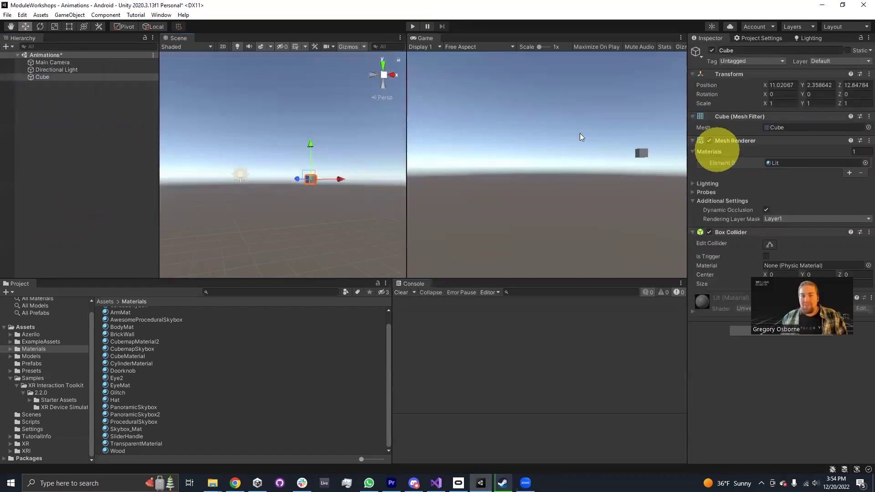
{"action": "left_click", "coordinate": [869, 74]}
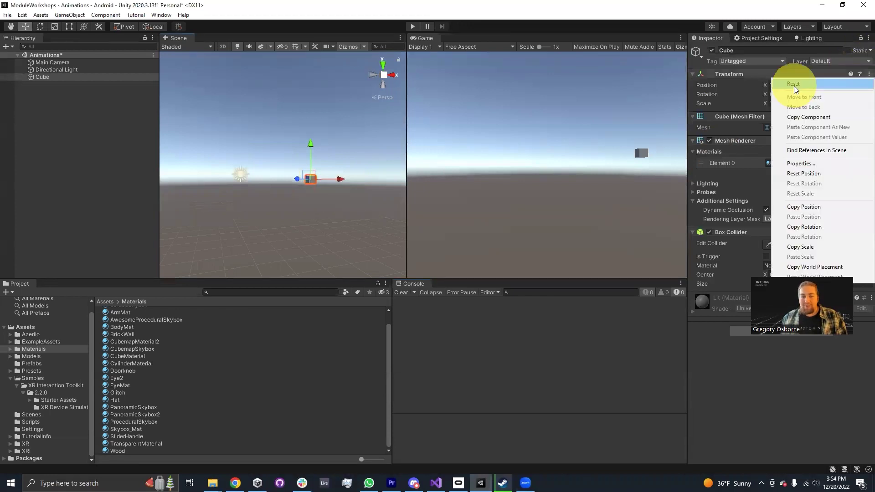
{"action": "left_click", "coordinate": [794, 85]}
{"action": "key", "text": "f"}
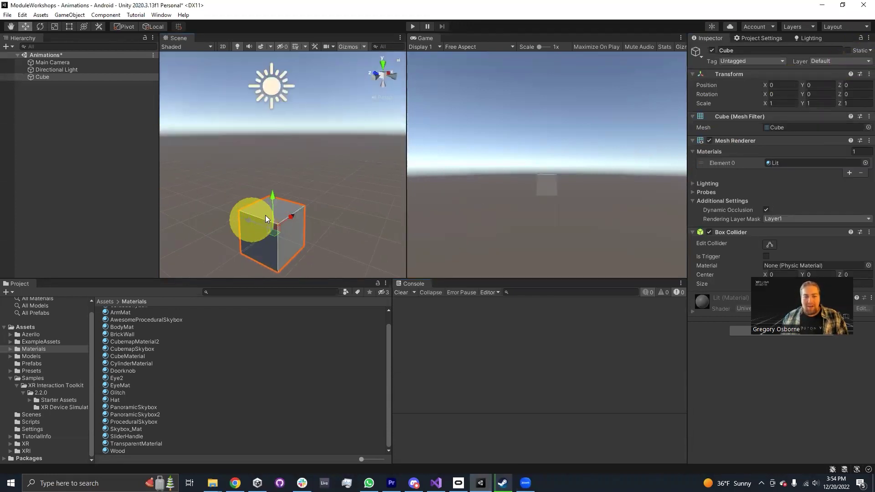
Step: Raise the cube to Y 1.442 and rename it AnimatedCube
{"action": "left_click_drag", "start_coordinate": [266, 212], "coordinate": [291, 155]}
{"action": "key", "text": "f"}
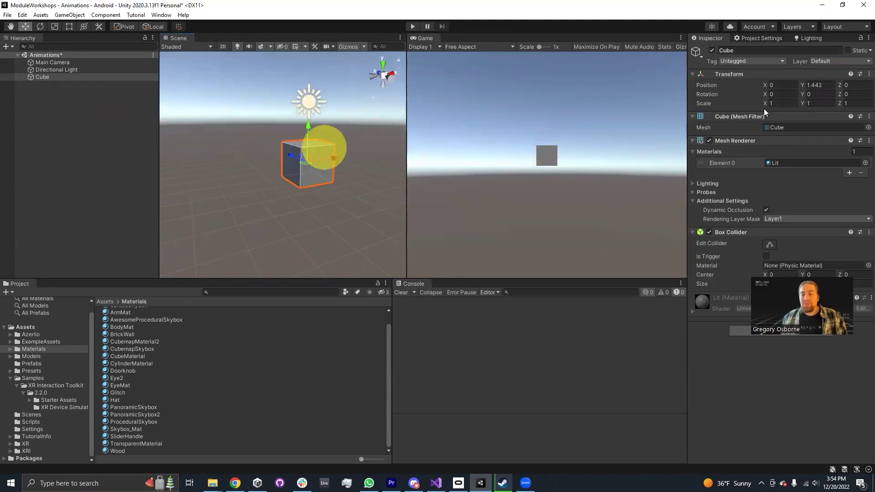
{"action": "left_click", "coordinate": [756, 48]}
{"action": "type", "text": "AnimatedCube"}
{"action": "key", "text": "Return"}
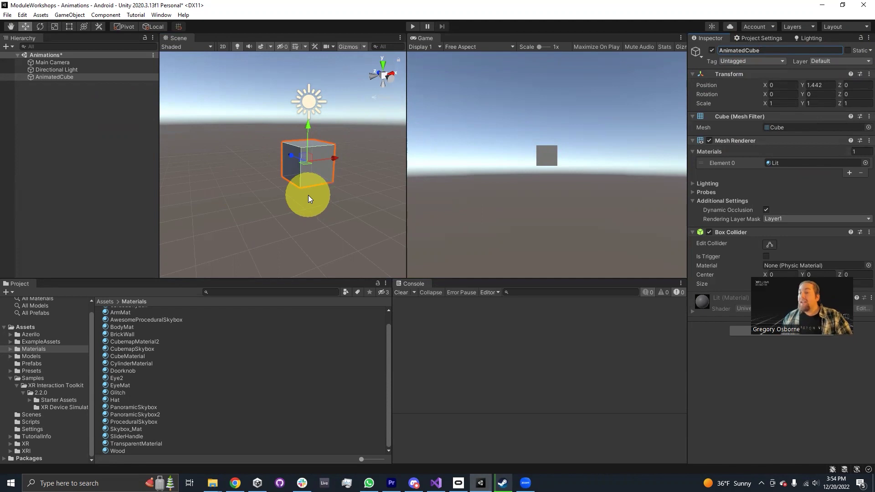
{"action": "left_click", "coordinate": [55, 78]}
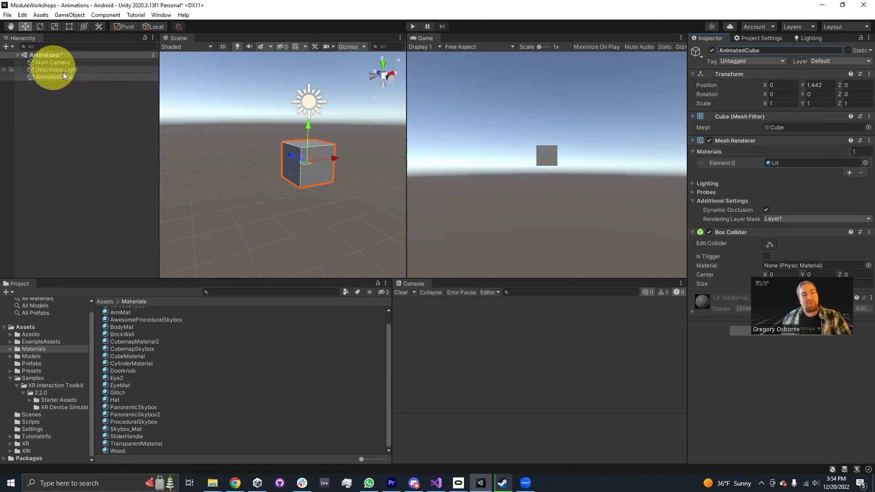
Step: Open the Animation window from Window > Animation and dock it beside the Project tab
{"action": "left_click", "coordinate": [159, 13]}
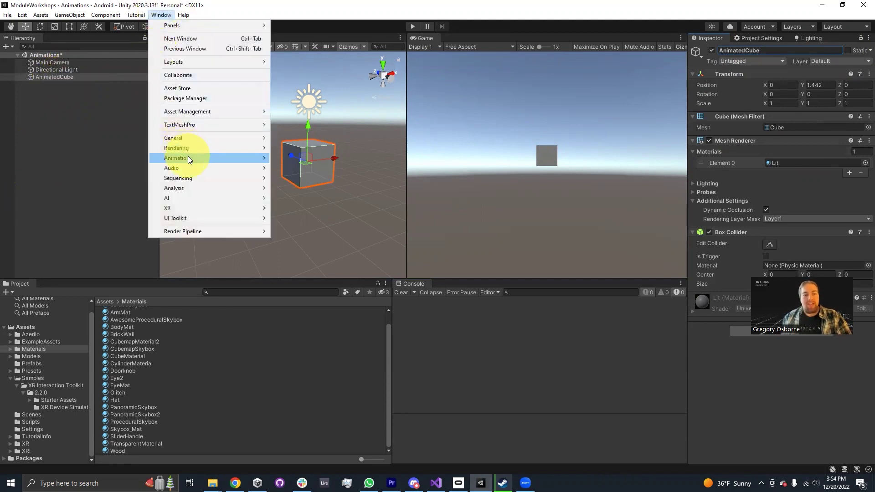
{"action": "mouse_move", "coordinate": [189, 159]}
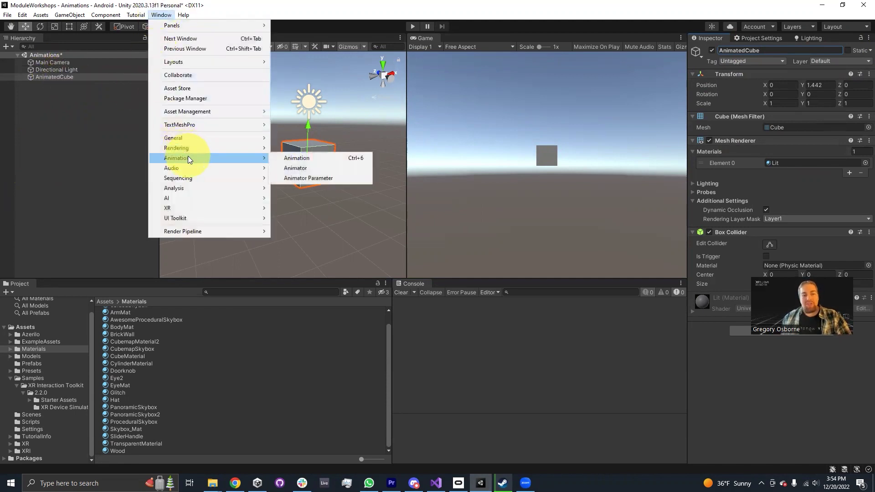
{"action": "left_click", "coordinate": [324, 159]}
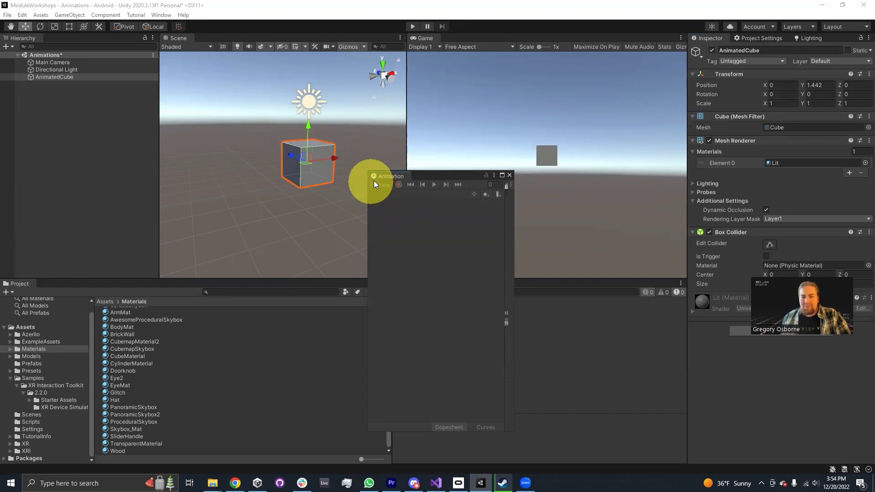
{"action": "left_click_drag", "start_coordinate": [393, 176], "coordinate": [77, 282]}
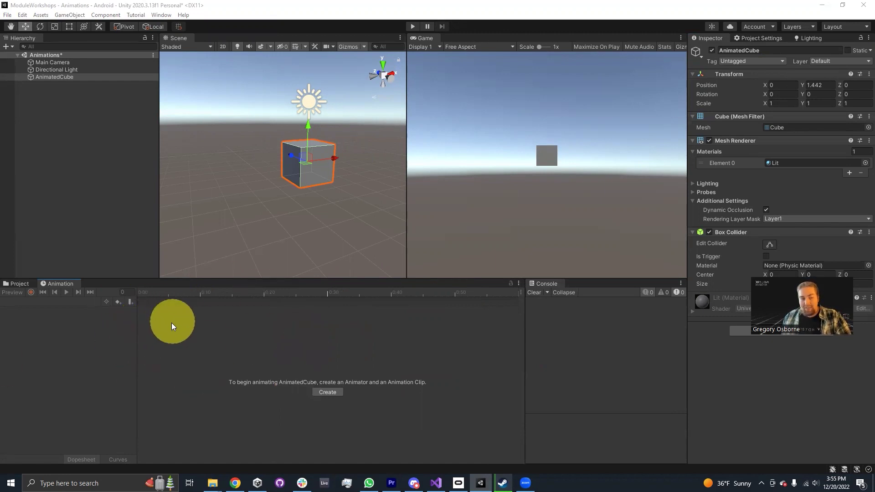
Step: Compare the light and camera, reselect AnimatedCube, and start creating its animation clip
{"action": "left_click", "coordinate": [48, 77]}
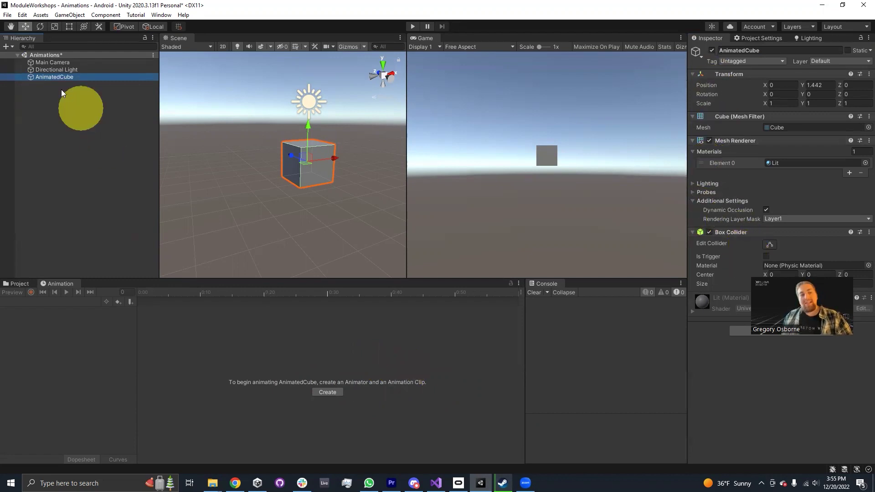
{"action": "left_click", "coordinate": [55, 69]}
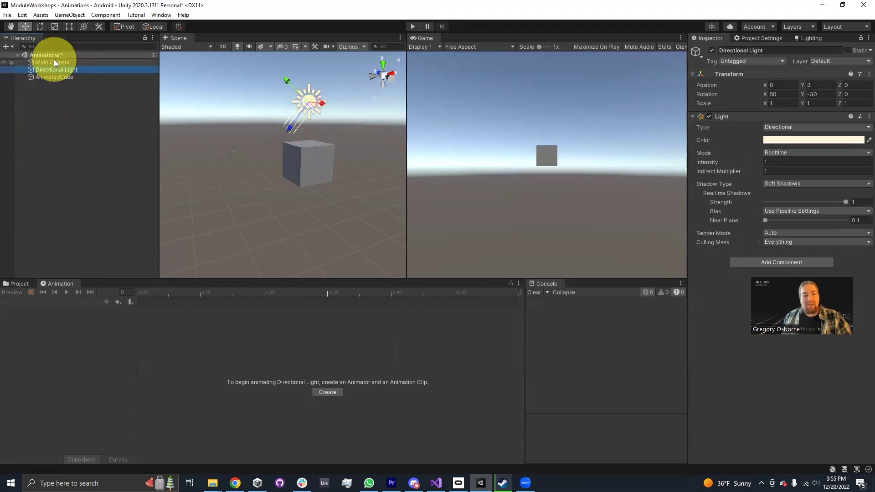
{"action": "left_click", "coordinate": [53, 62]}
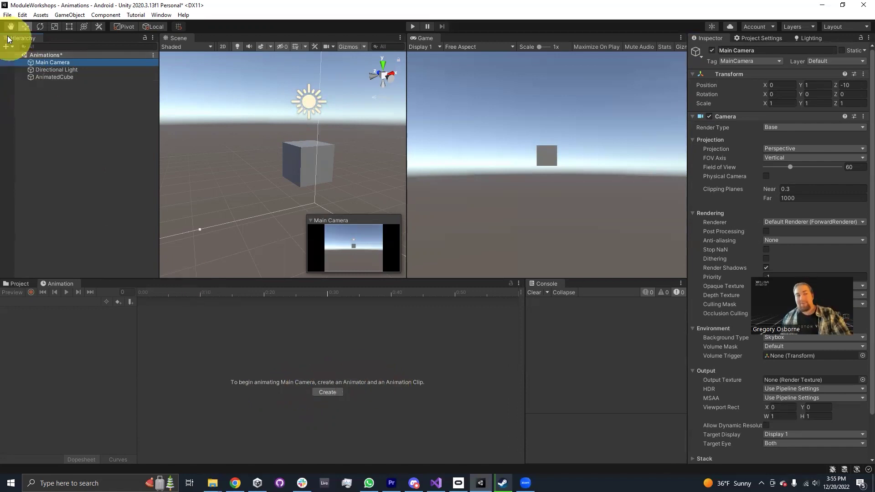
{"action": "left_click", "coordinate": [44, 70]}
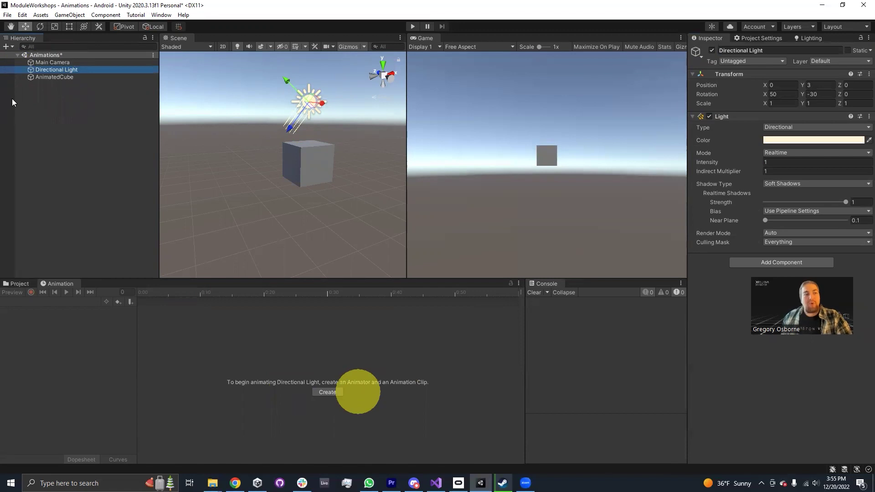
{"action": "left_click", "coordinate": [49, 77]}
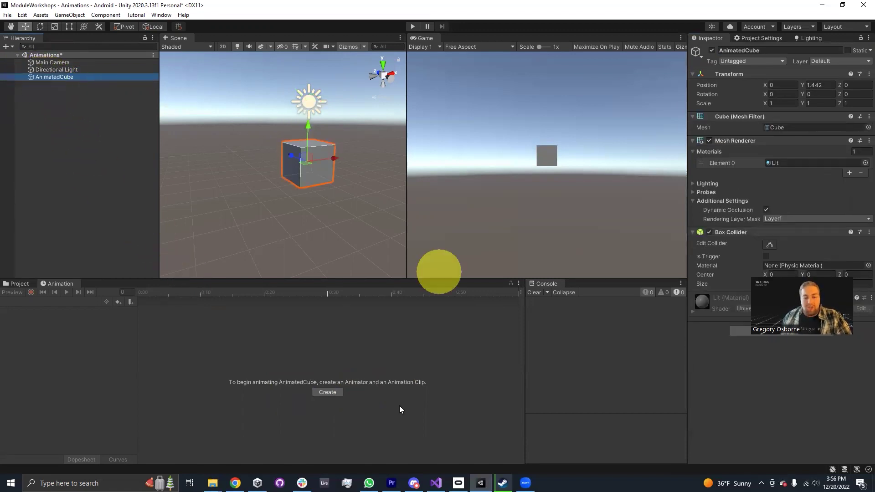
{"action": "left_click", "coordinate": [325, 392]}
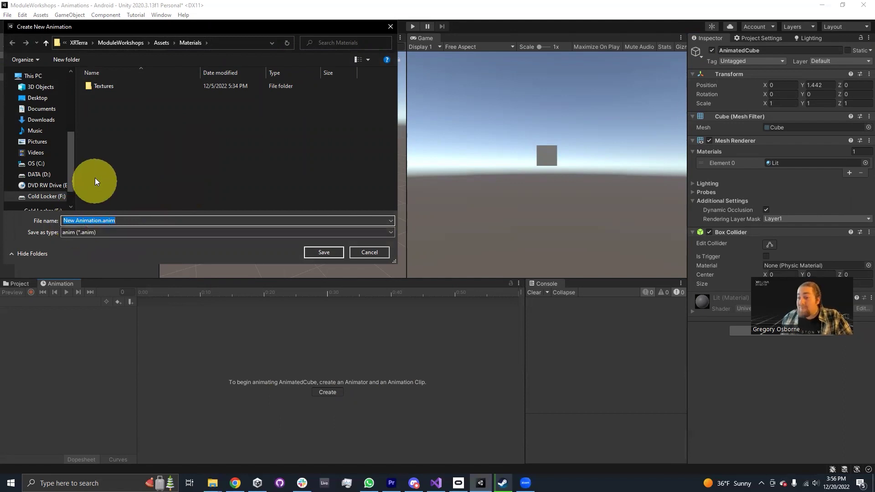
Step: Create a new Animations folder inside Assets and open it
{"action": "left_click", "coordinate": [159, 43]}
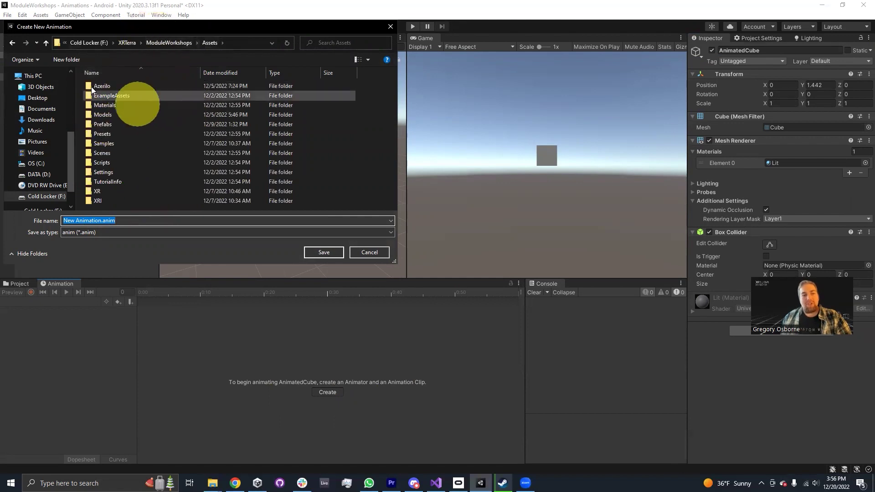
{"action": "left_click", "coordinate": [69, 60]}
{"action": "type", "text": "Animations"}
{"action": "key", "text": "Return"}
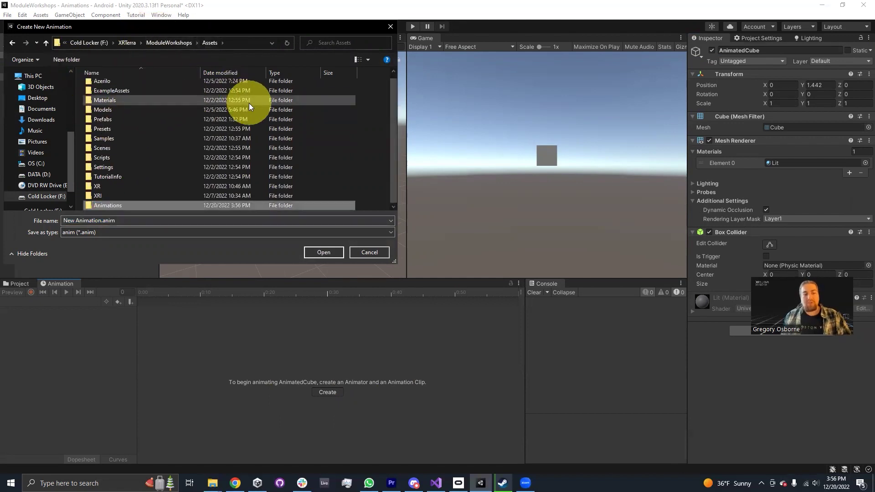
{"action": "double_click", "coordinate": [119, 205]}
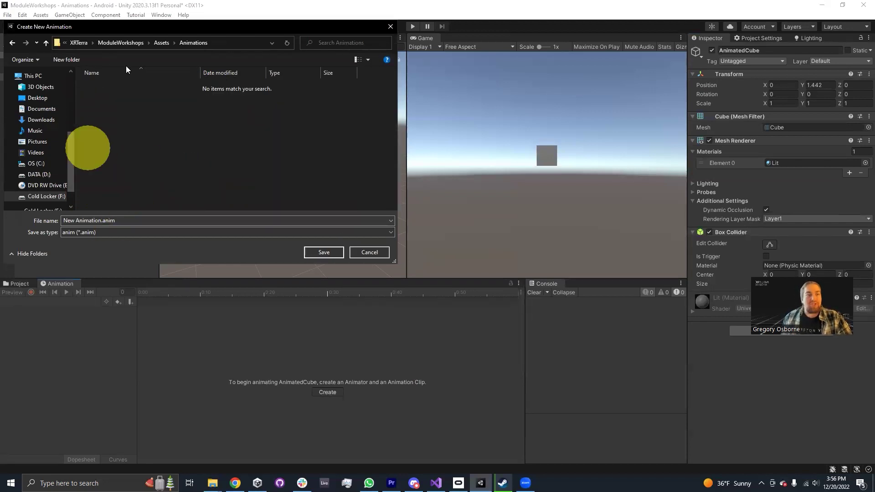
Step: Save the new clip there as CubeUpDown
{"action": "left_click", "coordinate": [84, 219]}
{"action": "type", "text": "CubeUpDown"}
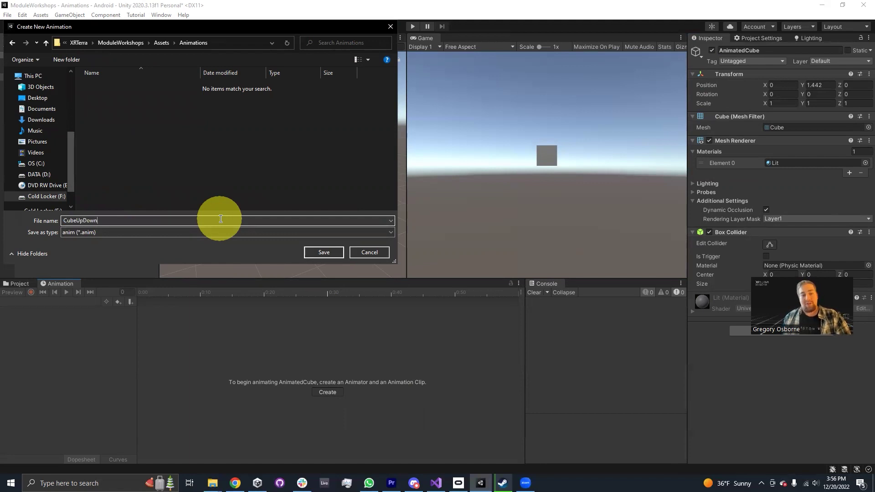
{"action": "key", "text": "Return"}
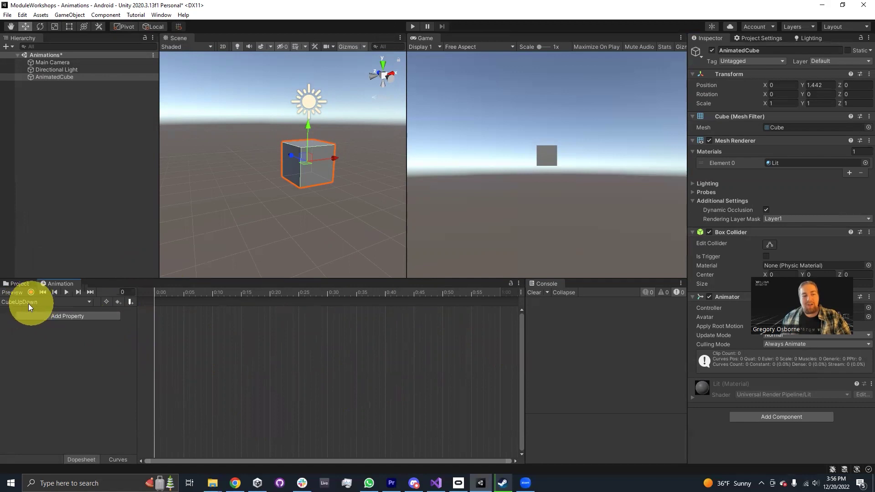
{"action": "left_click", "coordinate": [44, 303]}
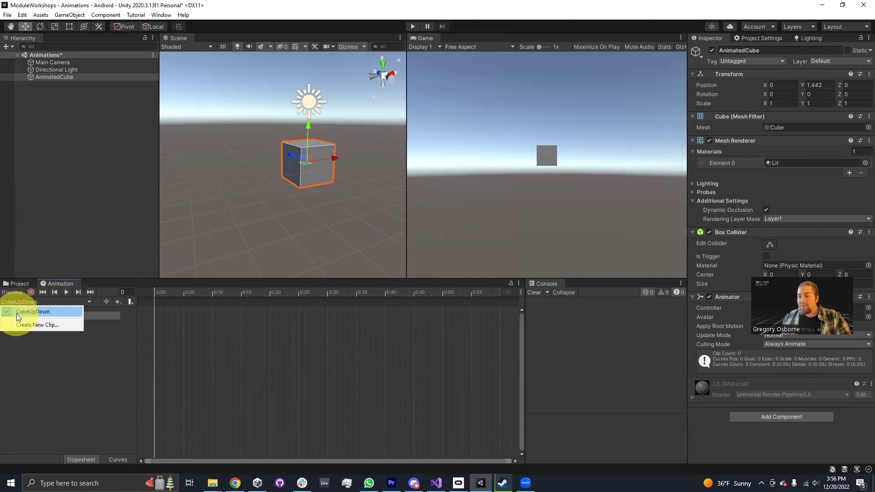
{"action": "left_click", "coordinate": [85, 303]}
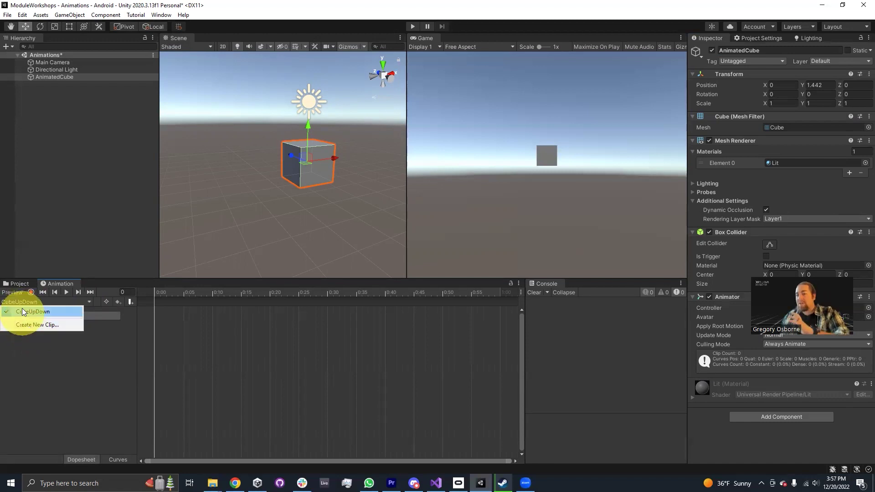
{"action": "left_click", "coordinate": [64, 374]}
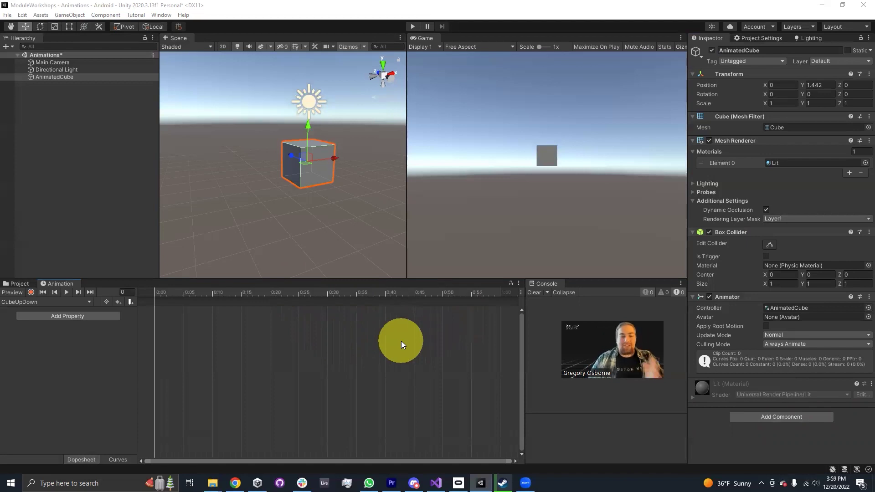
Step: Scrub the CubeUpDown timeline between frames 0 and 37, then enable keyframe recording
{"action": "left_click", "coordinate": [328, 294]}
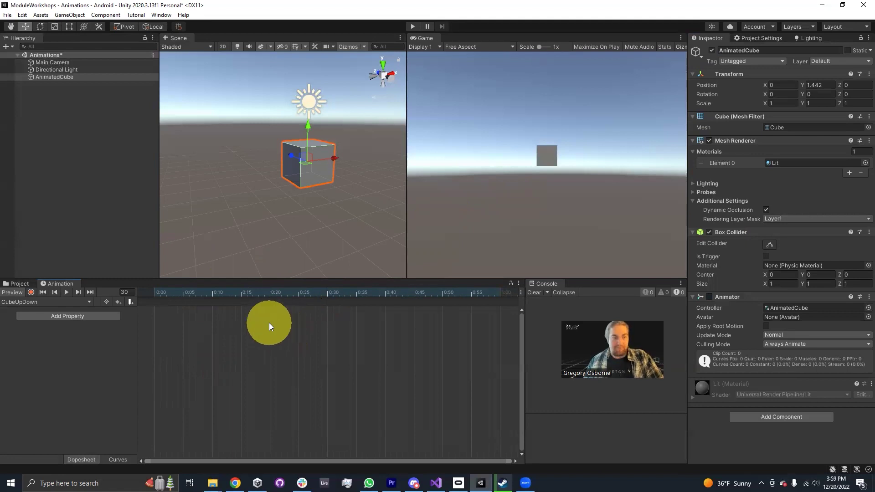
{"action": "left_click_drag", "start_coordinate": [159, 294], "coordinate": [339, 294]}
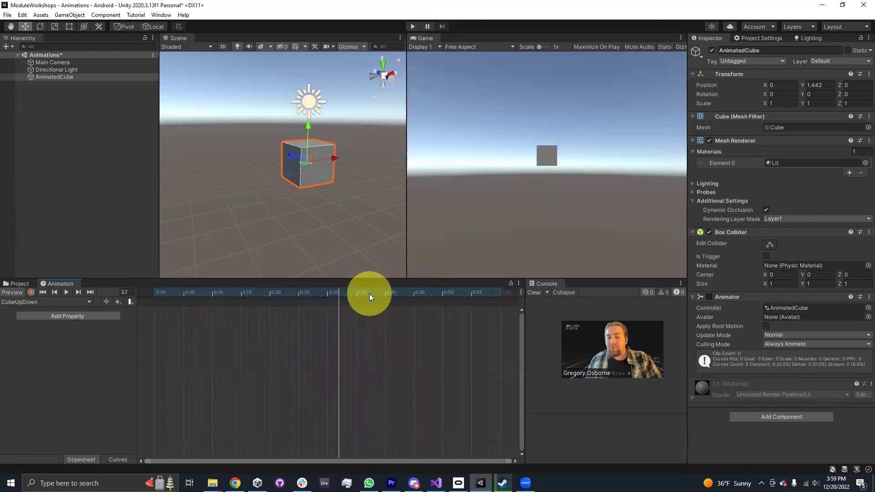
{"action": "left_click", "coordinate": [370, 293]}
{"action": "left_click", "coordinate": [167, 377]}
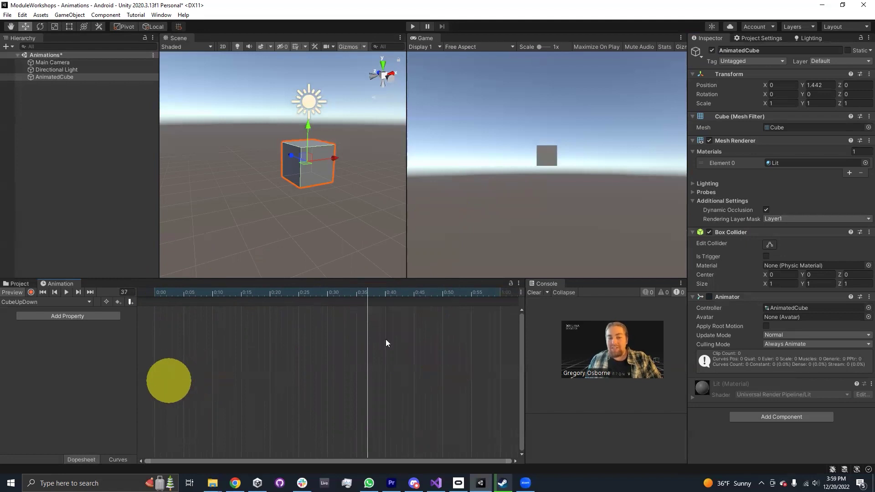
{"action": "left_click", "coordinate": [278, 365]}
{"action": "left_click", "coordinate": [214, 330]}
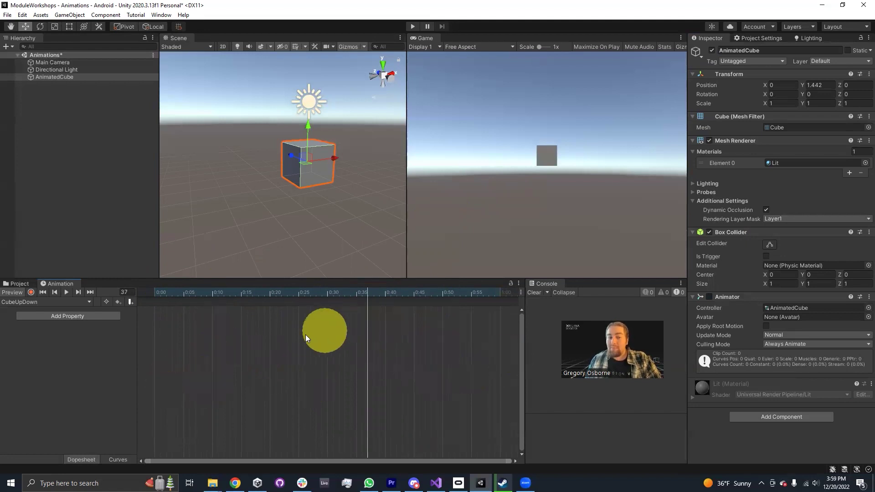
{"action": "left_click_drag", "start_coordinate": [233, 292], "coordinate": [329, 294]}
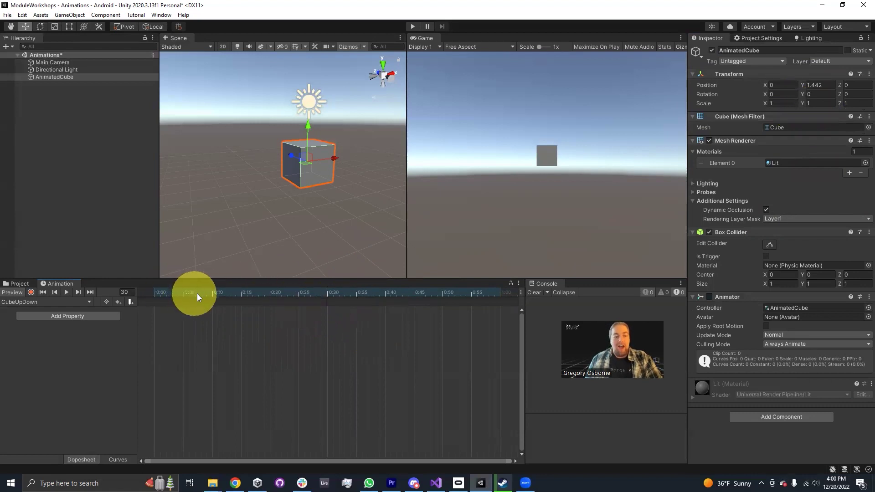
{"action": "left_click_drag", "start_coordinate": [196, 295], "coordinate": [327, 295]}
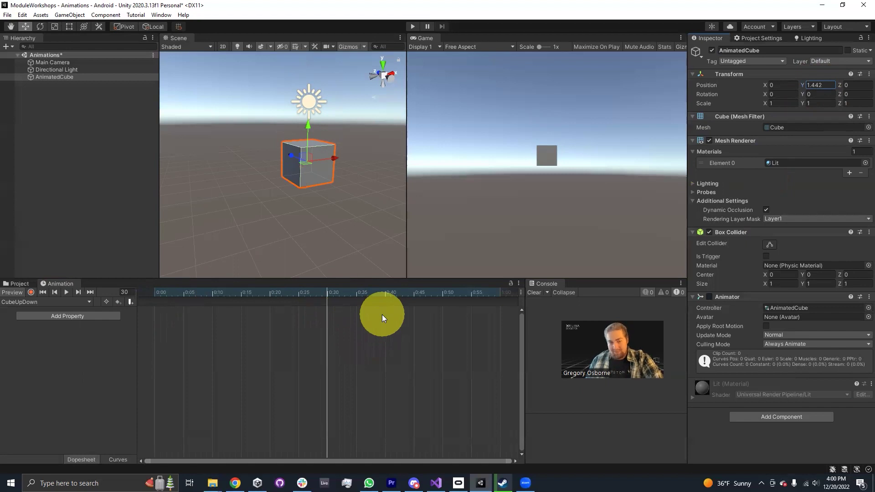
{"action": "left_click", "coordinate": [31, 292]}
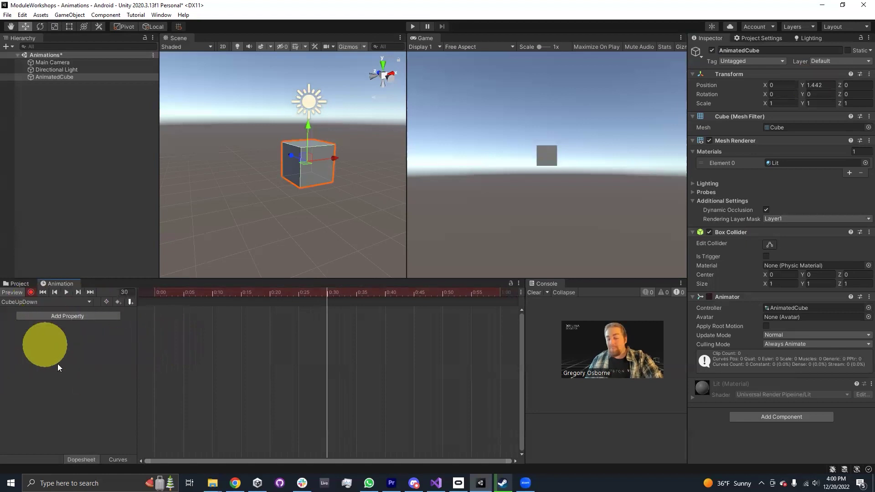
Step: At frame 30, drag Position Y up to key AnimatedCube at Y 5.71
{"action": "left_click", "coordinate": [66, 290]}
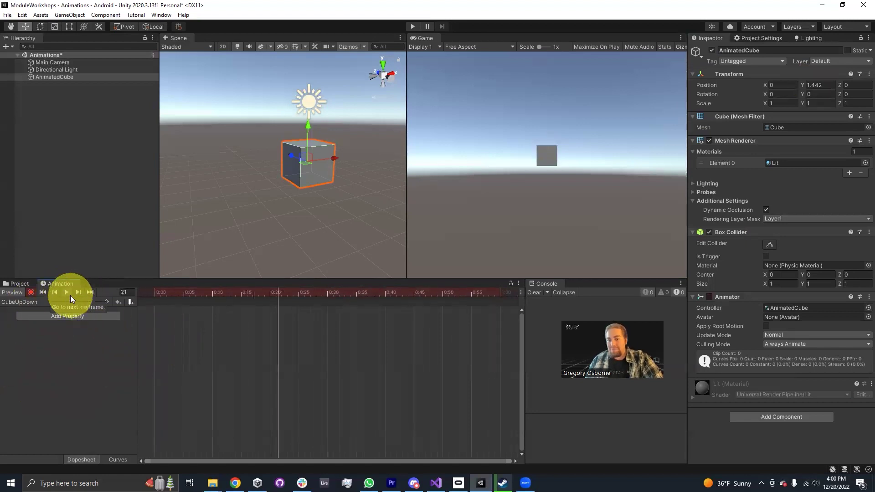
{"action": "left_click", "coordinate": [65, 292]}
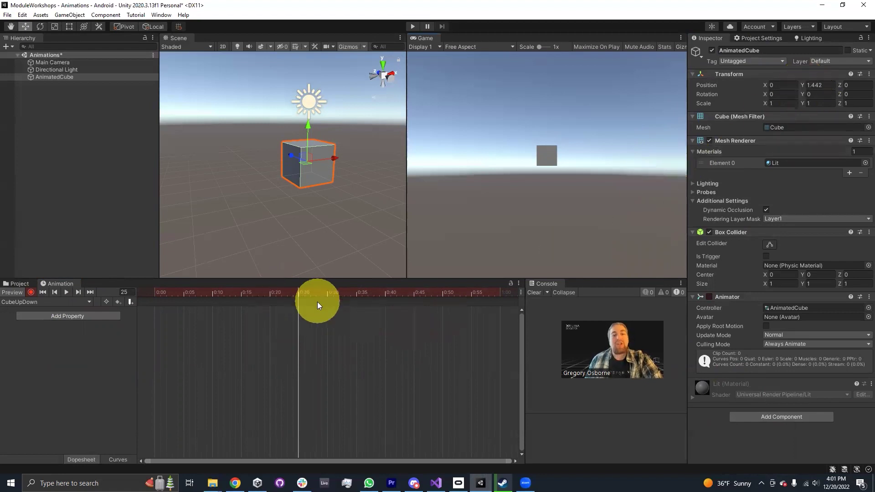
{"action": "left_click", "coordinate": [328, 293]}
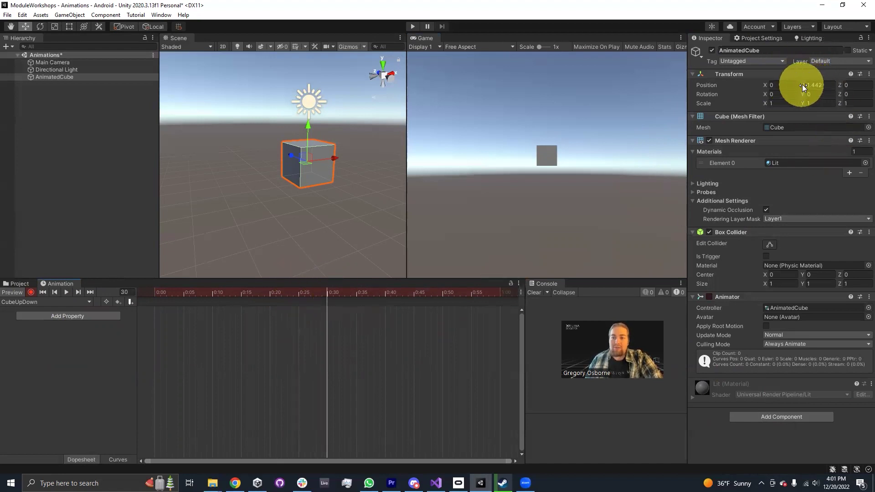
{"action": "left_click_drag", "start_coordinate": [802, 85], "coordinate": [859, 88]}
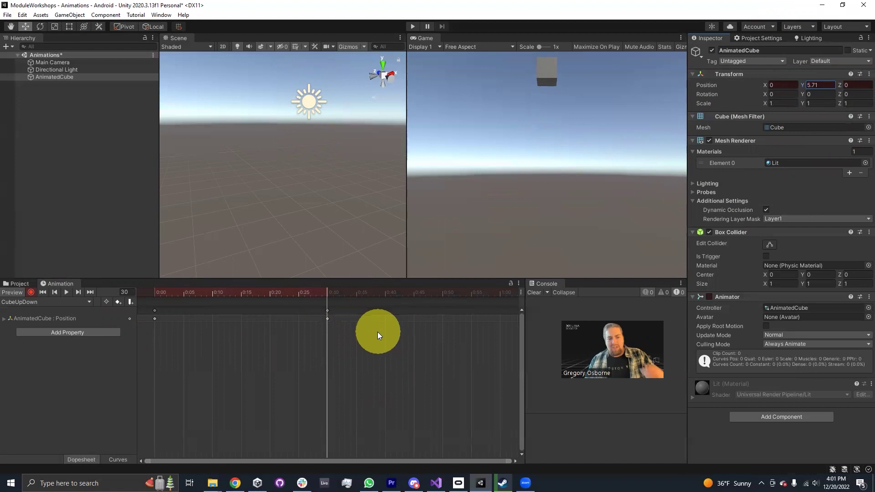
Step: Check the keys at 0:00 and 0:30 and preview the cube rising
{"action": "left_click_drag", "start_coordinate": [177, 338], "coordinate": [133, 305]}
{"action": "left_click_drag", "start_coordinate": [167, 342], "coordinate": [147, 302]}
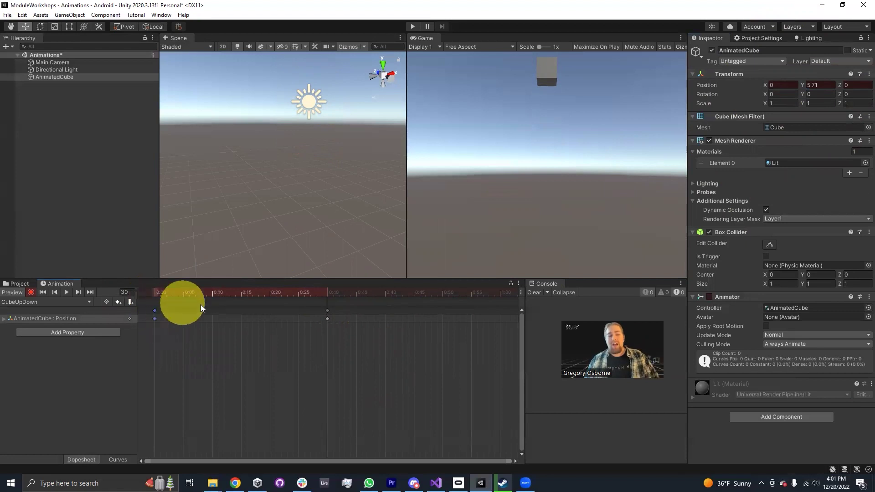
{"action": "left_click_drag", "start_coordinate": [296, 292], "coordinate": [146, 284]}
{"action": "left_click", "coordinate": [155, 319]}
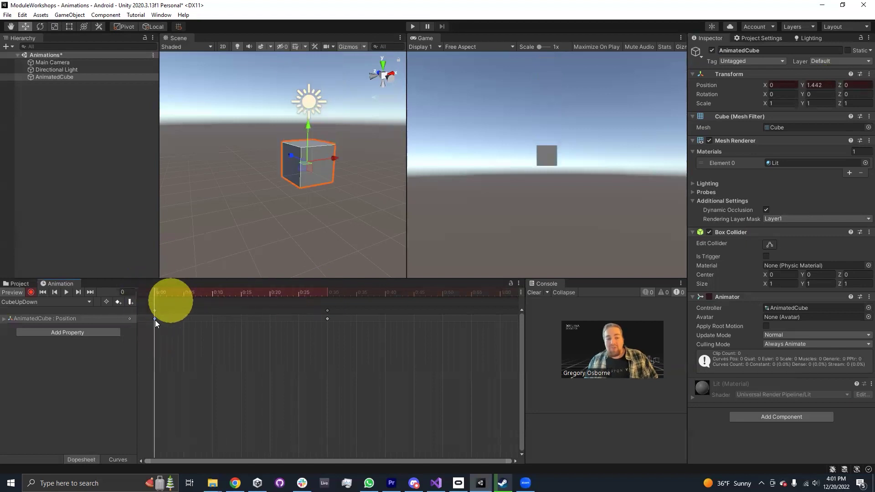
{"action": "left_click", "coordinate": [328, 292]}
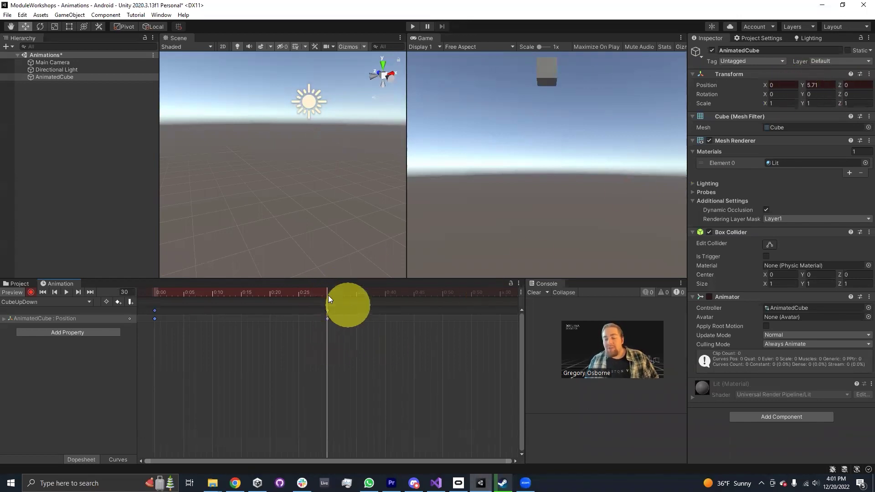
{"action": "left_click", "coordinate": [65, 293]}
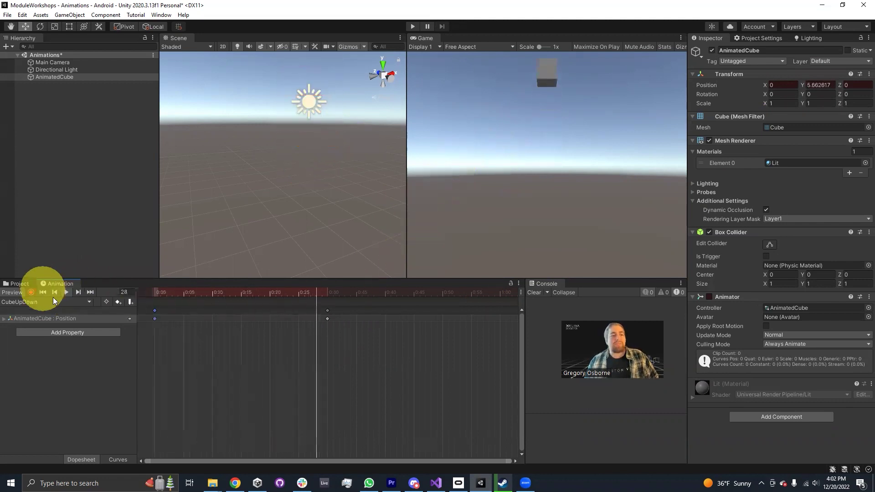
{"action": "left_click", "coordinate": [66, 292]}
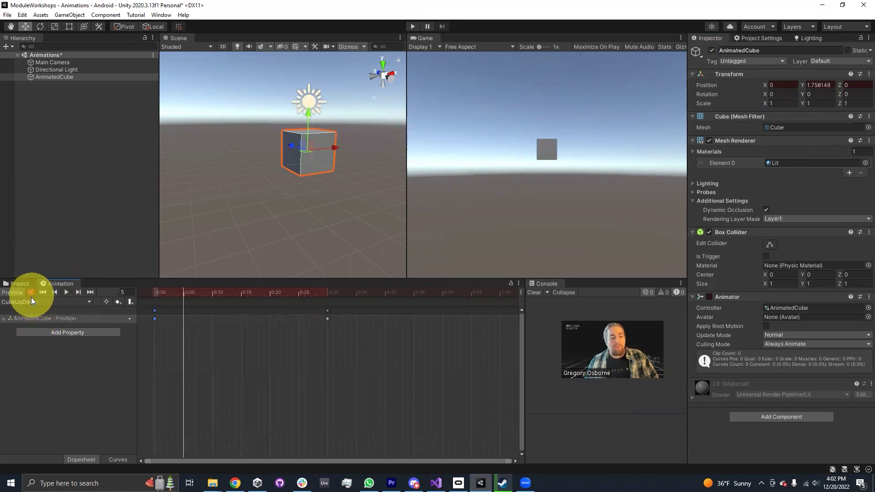
{"action": "left_click", "coordinate": [709, 140]}
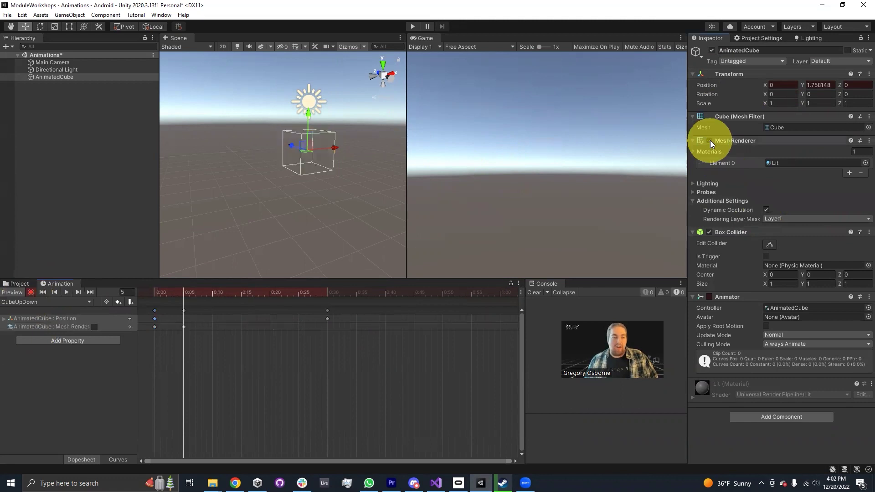
{"action": "left_click", "coordinate": [709, 140]}
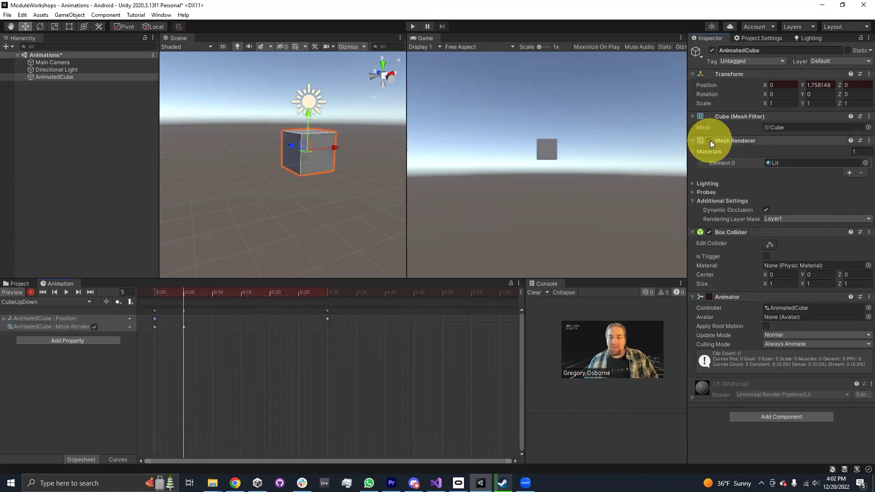
{"action": "left_click", "coordinate": [765, 256]}
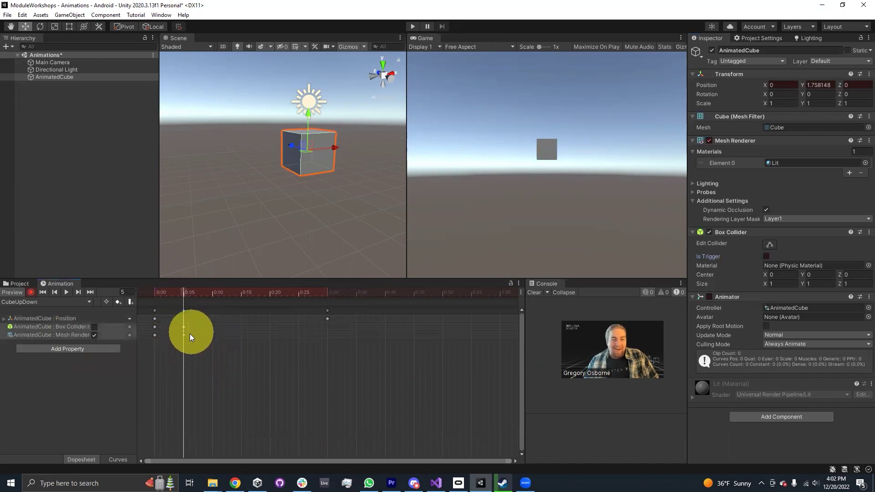
{"action": "left_click_drag", "start_coordinate": [184, 326], "coordinate": [182, 335]}
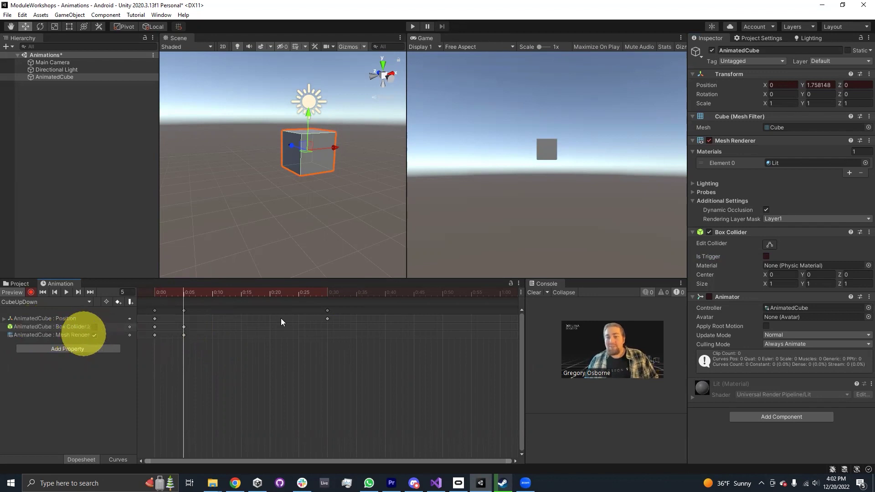
{"action": "right_click", "coordinate": [40, 331]}
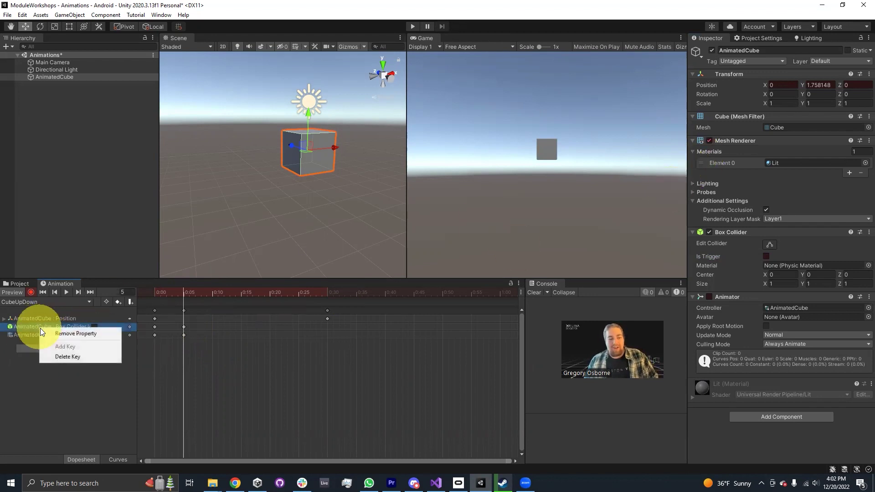
{"action": "left_click", "coordinate": [52, 334]}
{"action": "right_click", "coordinate": [57, 328]}
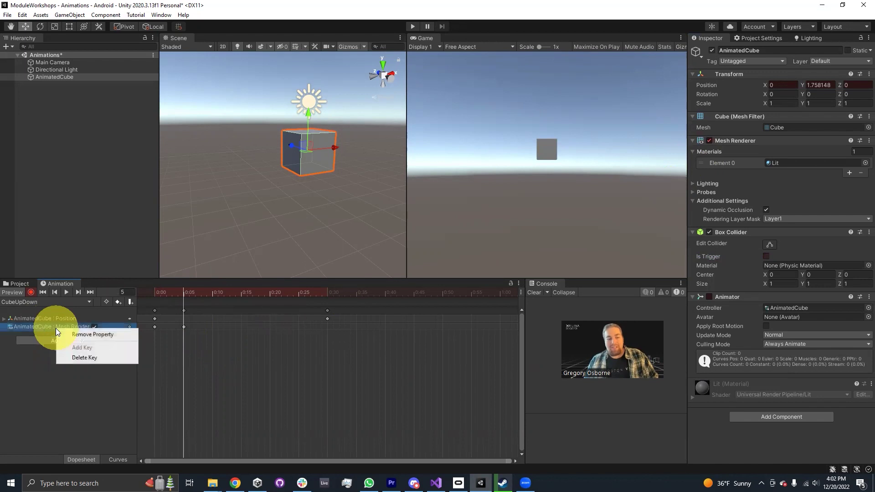
{"action": "left_click", "coordinate": [89, 338]}
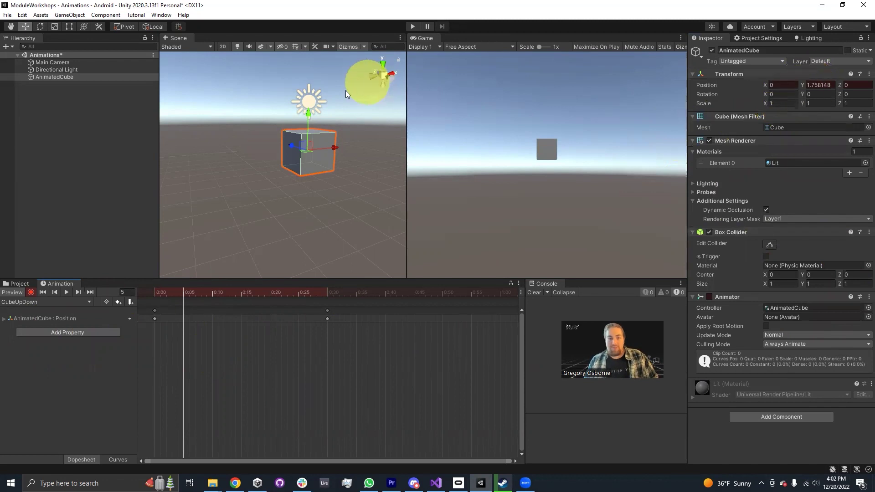
Step: Turn off recording and move AnimatedCube to X -3.11, Y 2.26 without keying
{"action": "left_click", "coordinate": [66, 292]}
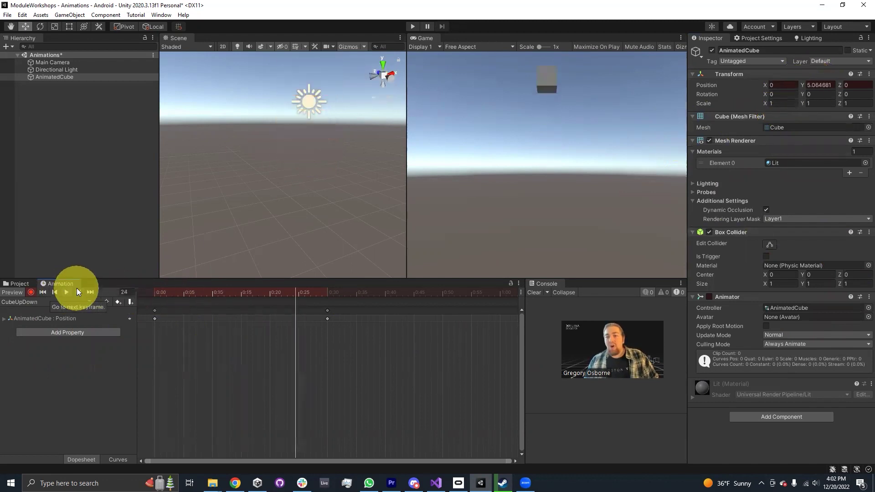
{"action": "left_click", "coordinate": [66, 292]}
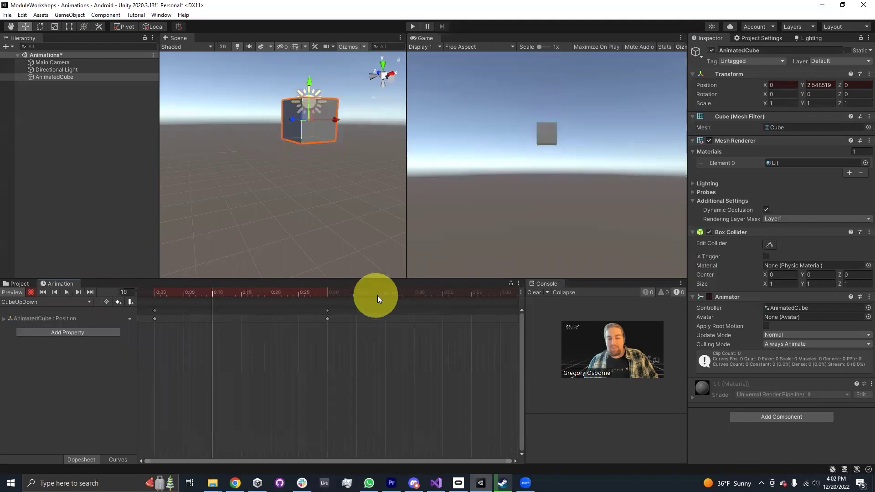
{"action": "left_click_drag", "start_coordinate": [377, 295], "coordinate": [437, 295]}
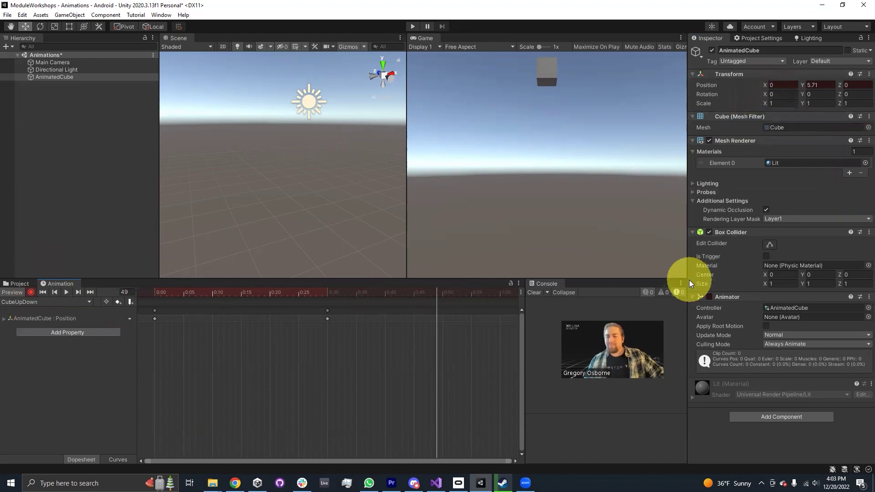
{"action": "left_click", "coordinate": [30, 292]}
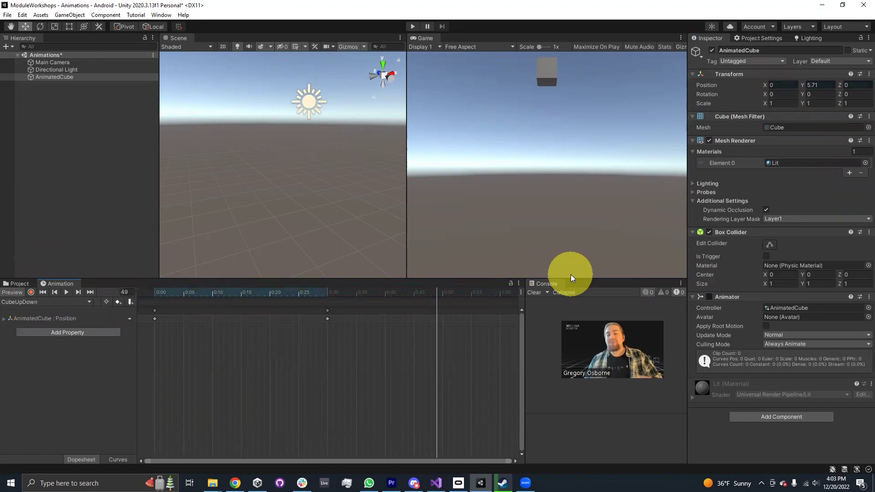
{"action": "right_click_drag", "start_coordinate": [282, 200], "coordinate": [273, 164]}
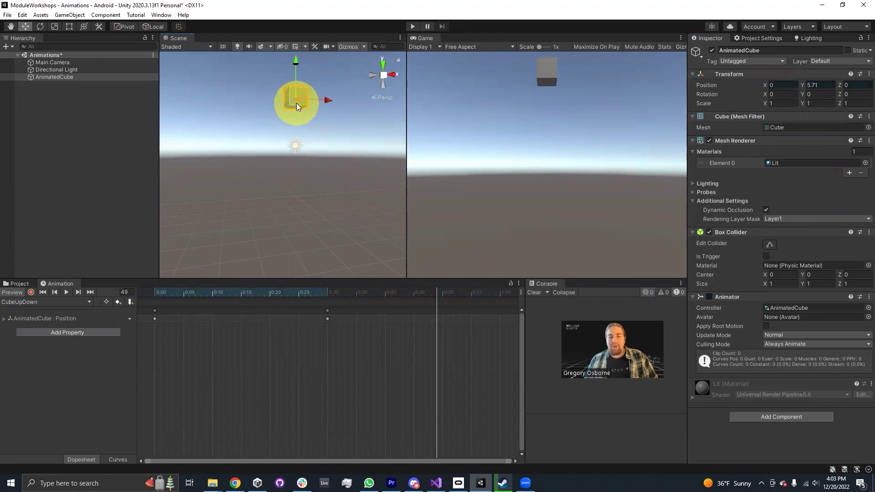
{"action": "left_click_drag", "start_coordinate": [292, 102], "coordinate": [239, 163]}
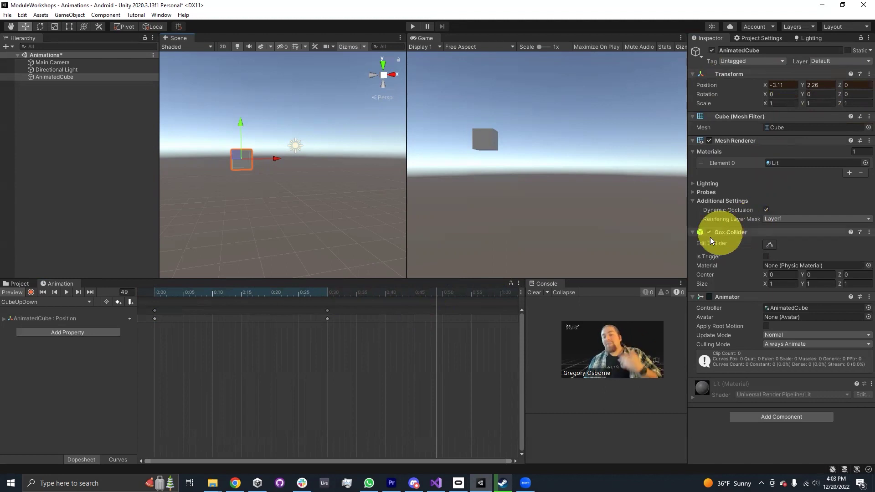
Step: At frame 47, drag Position X to shift the cube left to X -4.92, Y 2.15
{"action": "left_click", "coordinate": [377, 296]}
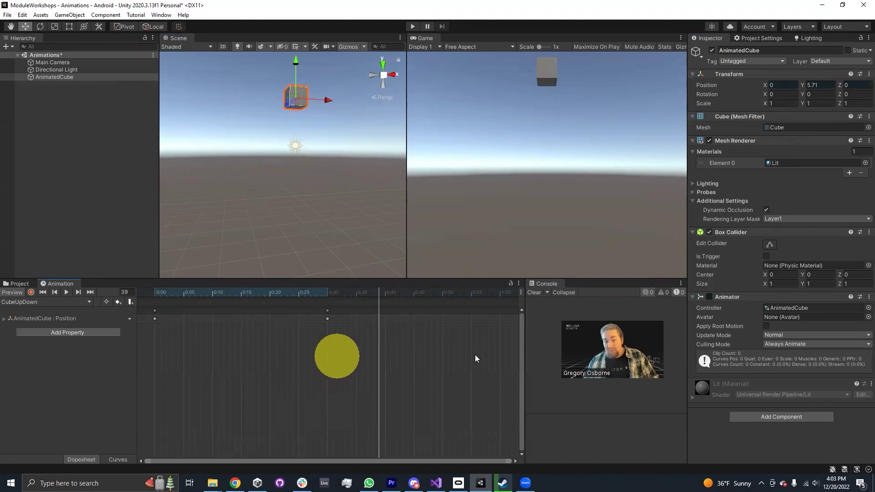
{"action": "left_click_drag", "start_coordinate": [401, 292], "coordinate": [437, 292]}
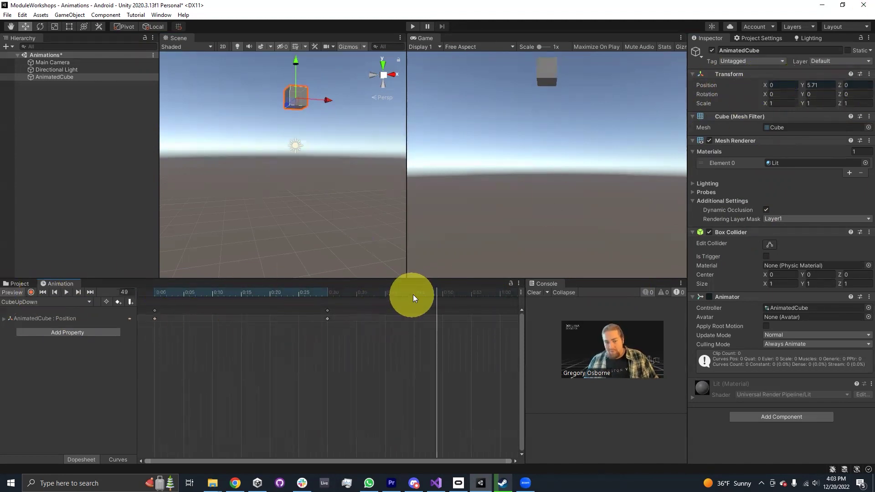
{"action": "left_click", "coordinate": [425, 292]}
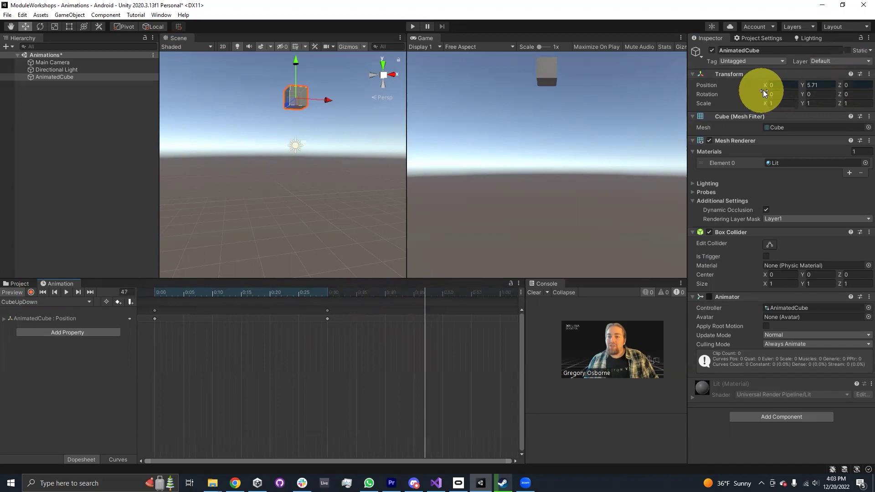
{"action": "left_click_drag", "start_coordinate": [765, 87], "coordinate": [665, 278]}
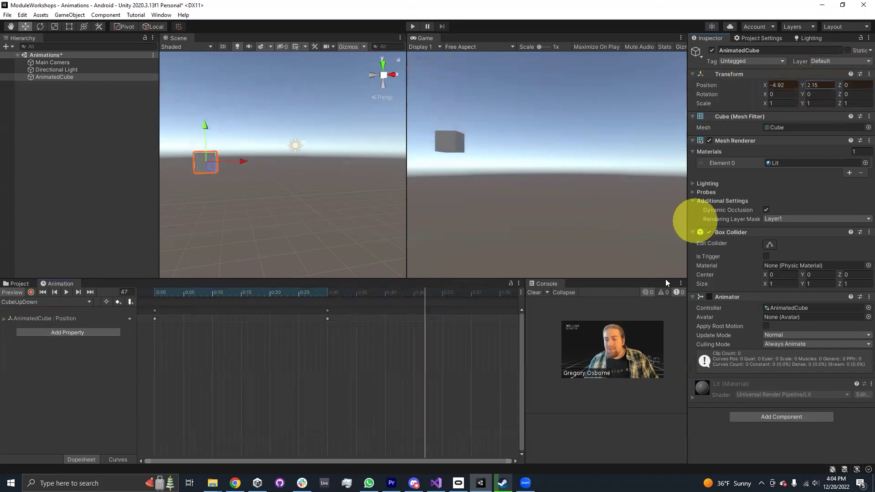
Step: Add a Position keyframe at frame 47 and preview the CubeUpDown motion
{"action": "left_click", "coordinate": [118, 304]}
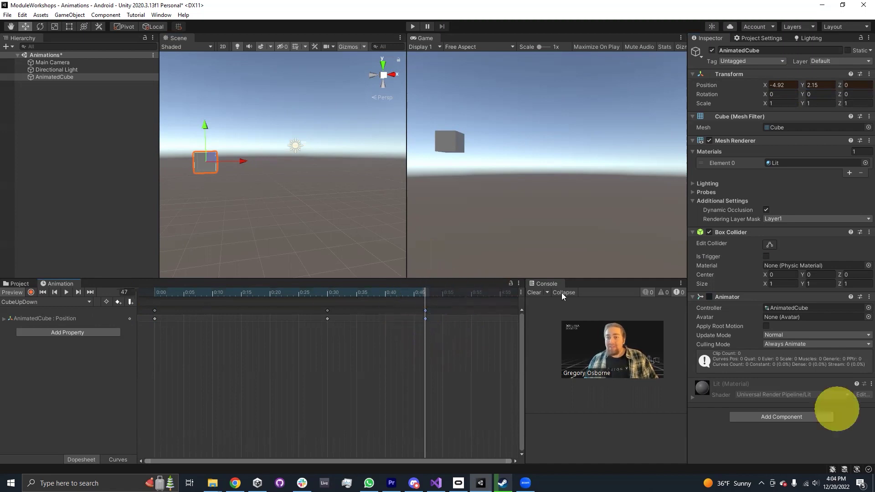
{"action": "key", "text": "Delete"}
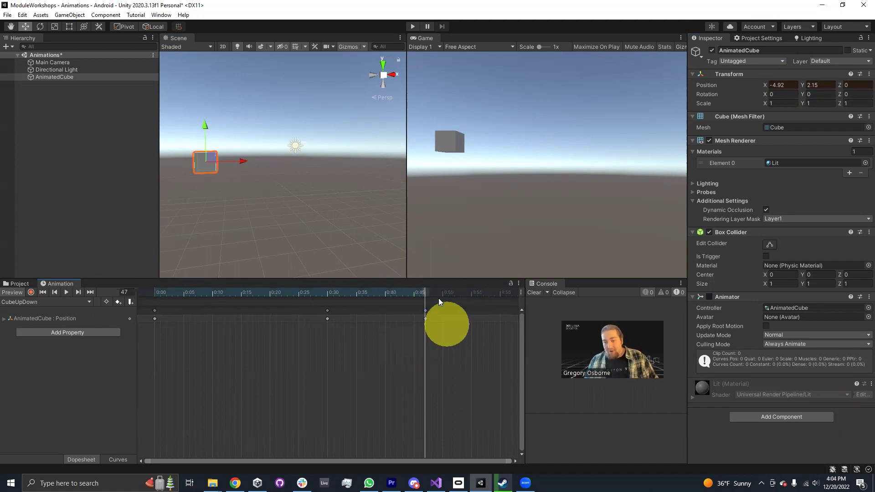
{"action": "left_click", "coordinate": [62, 292]}
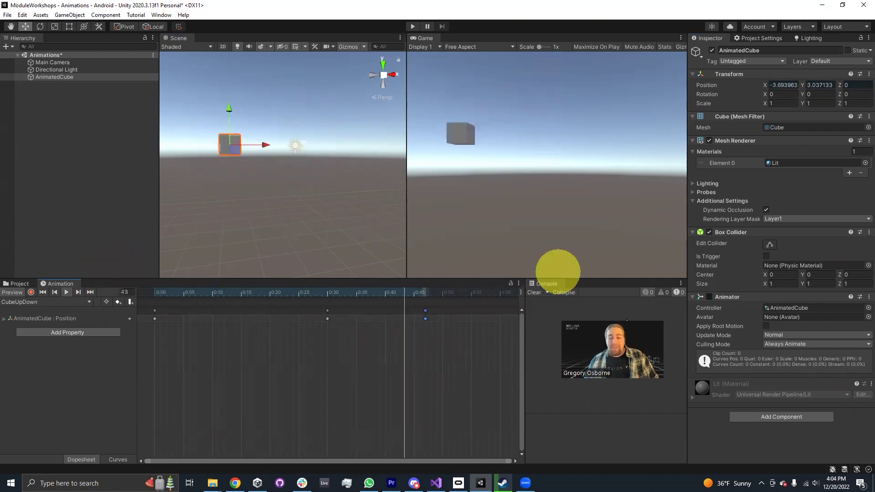
{"action": "left_click", "coordinate": [349, 339]}
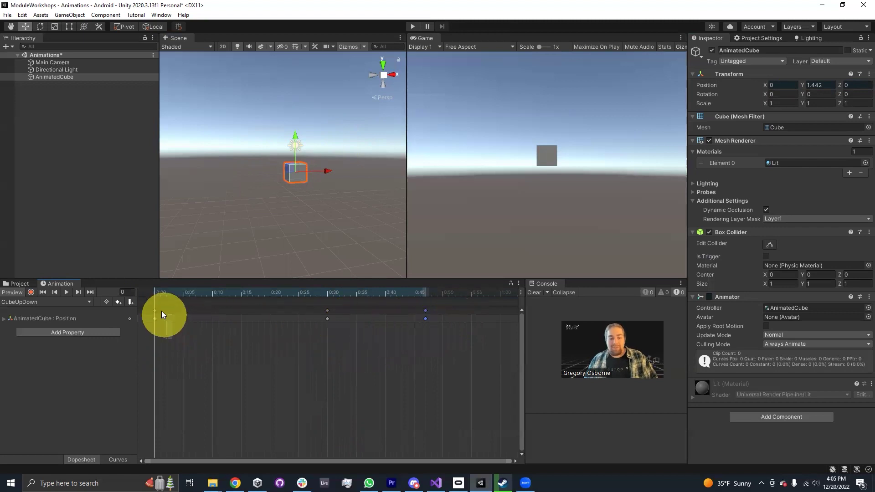
Step: Select both starting Position keyframes at 0:00
{"action": "left_click_drag", "start_coordinate": [160, 309], "coordinate": [264, 357]}
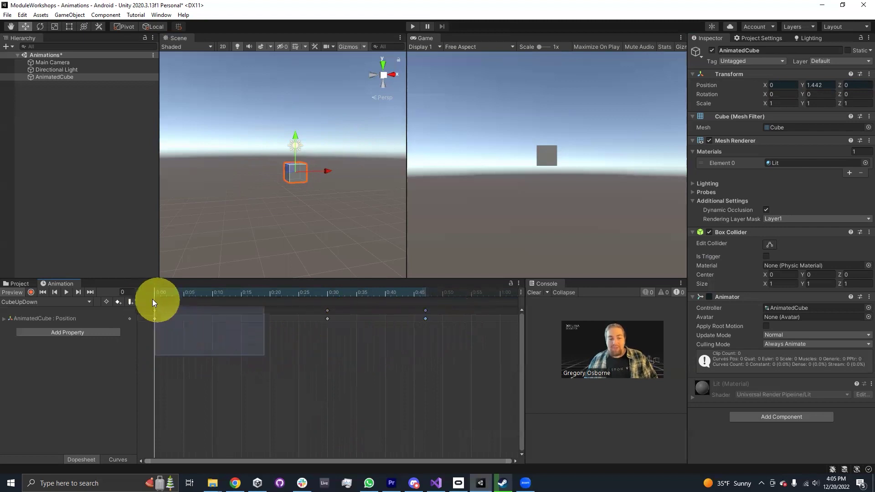
{"action": "left_click", "coordinate": [155, 318]}
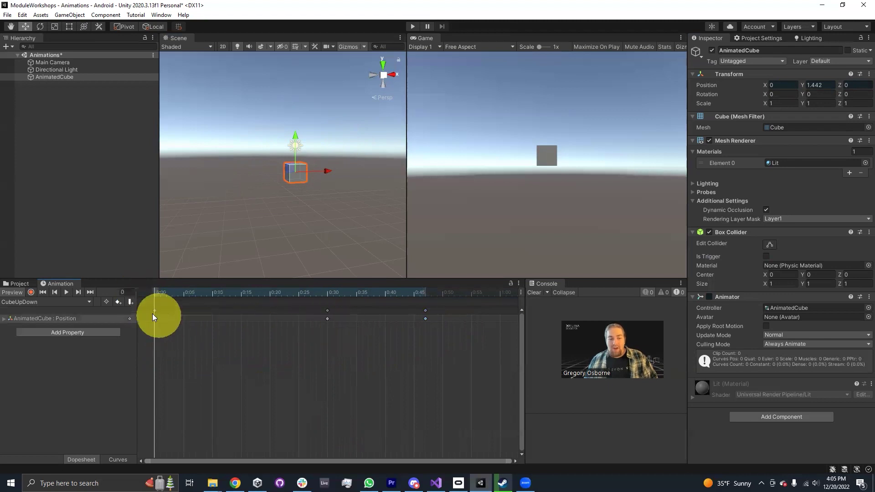
{"action": "left_click_drag", "start_coordinate": [287, 356], "coordinate": [448, 310]}
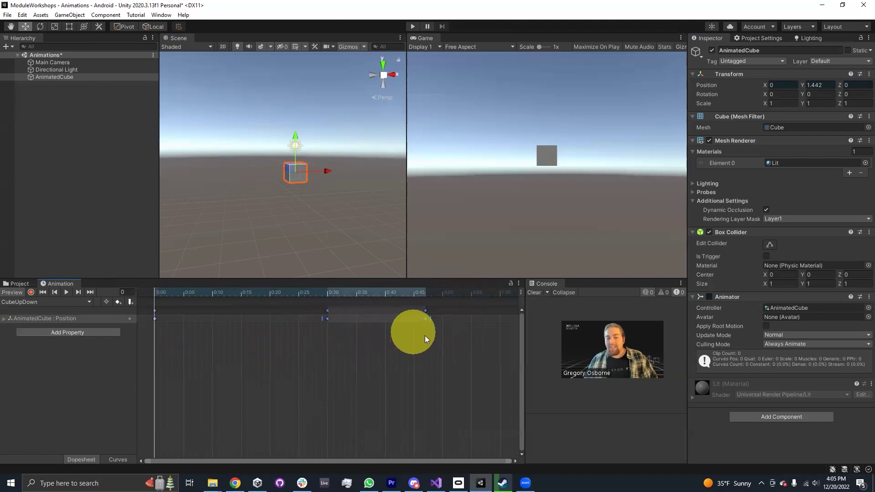
{"action": "left_click", "coordinate": [124, 334]}
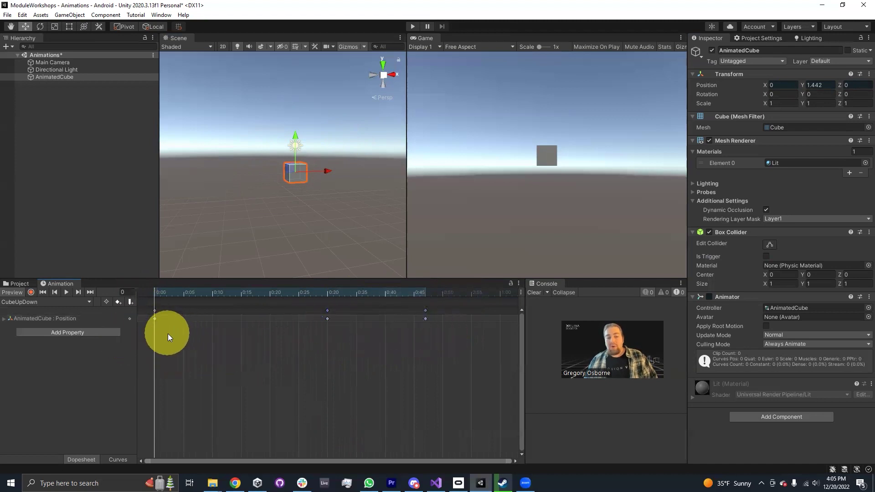
{"action": "left_click_drag", "start_coordinate": [156, 317], "coordinate": [145, 301]}
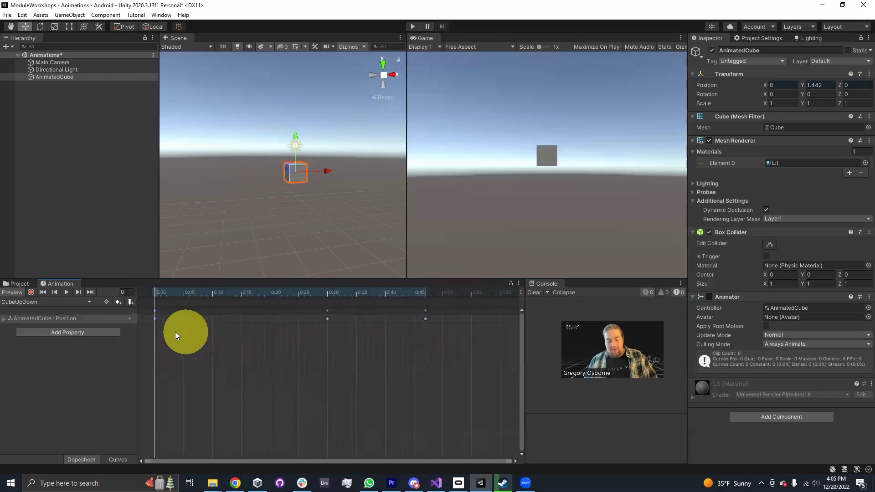
{"action": "right_click", "coordinate": [155, 312]}
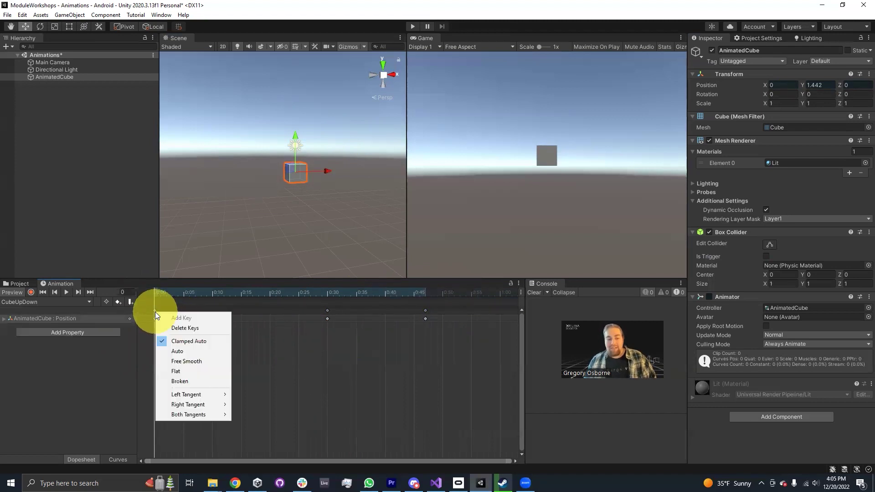
{"action": "left_click", "coordinate": [274, 362]}
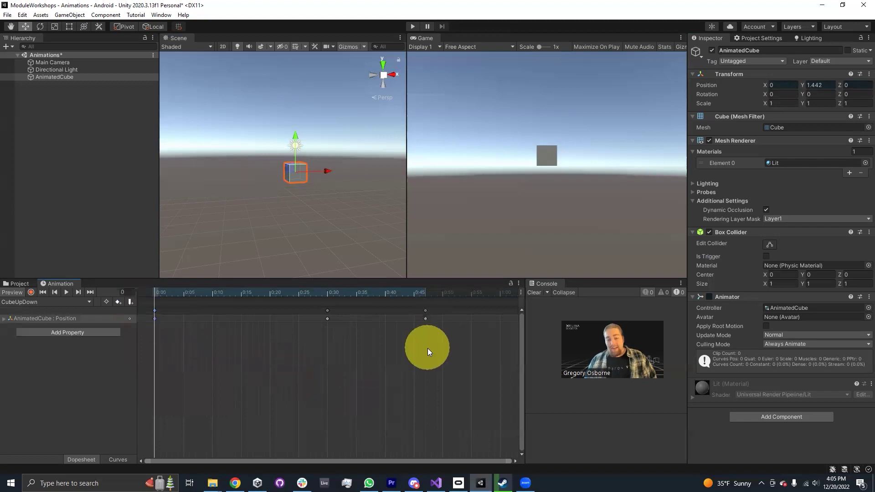
Step: Paste the starting keys at frame 80, returning the cube to X 0, Y 1.442
{"action": "scroll", "coordinate": [427, 347], "scroll_direction": "down", "scroll_amount": 5}
{"action": "left_click_drag", "start_coordinate": [360, 292], "coordinate": [430, 296]}
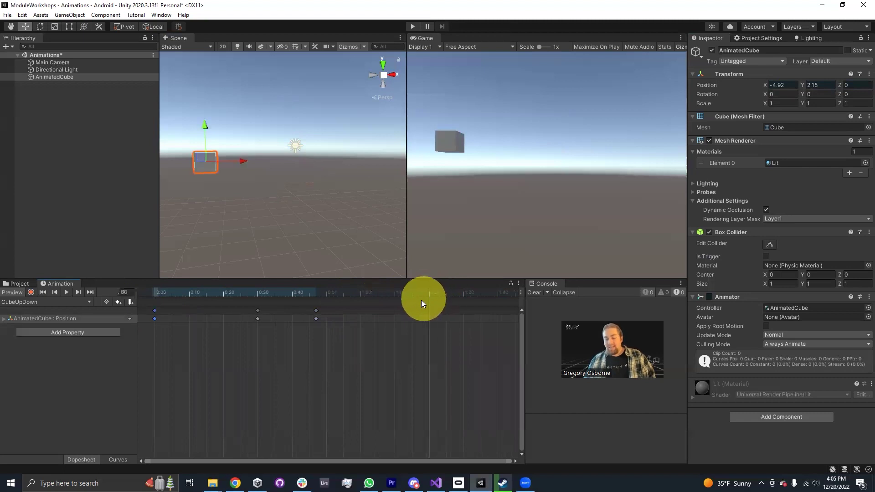
{"action": "key", "text": "ctrl+v"}
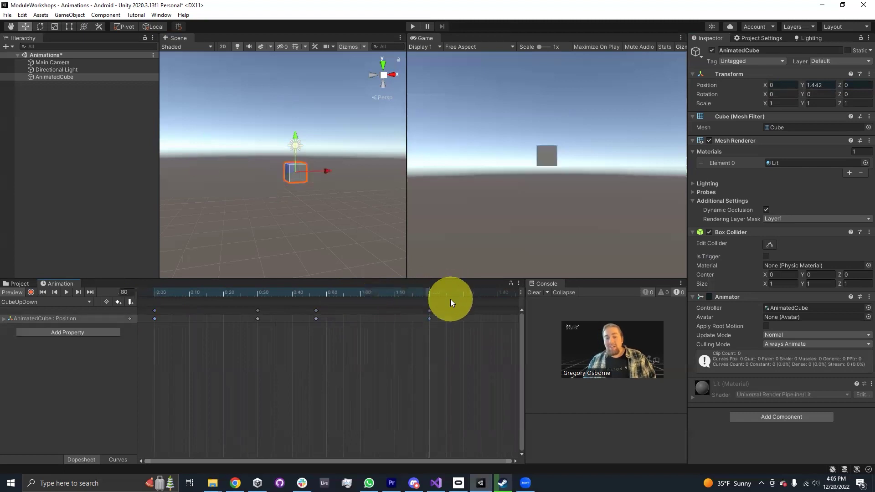
Step: Scrub and play the clip preview, trying out selections of the frame-80 and 0:45 keys
{"action": "left_click_drag", "start_coordinate": [205, 292], "coordinate": [432, 293]}
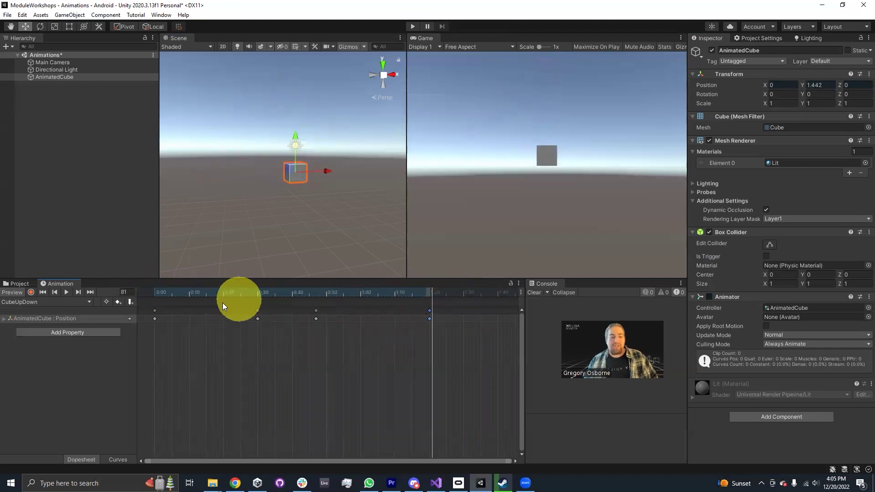
{"action": "left_click_drag", "start_coordinate": [214, 294], "coordinate": [415, 303]}
{"action": "left_click", "coordinate": [416, 293]}
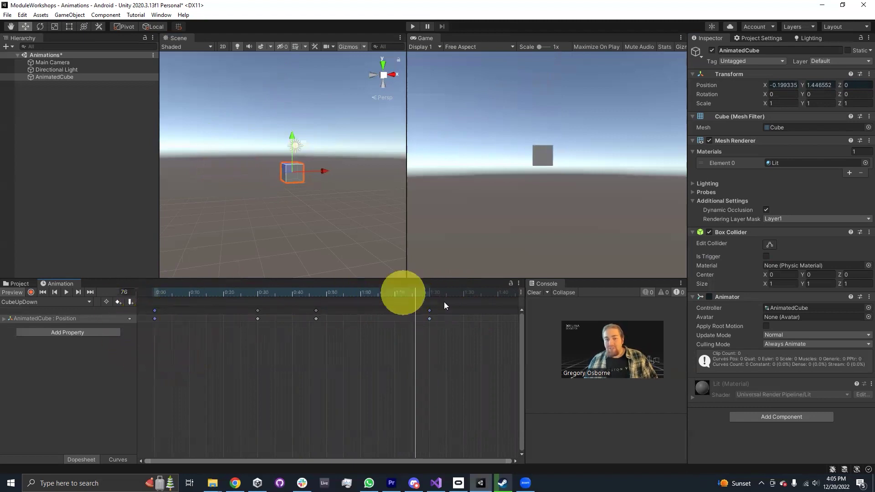
{"action": "left_click_drag", "start_coordinate": [441, 370], "coordinate": [420, 308]}
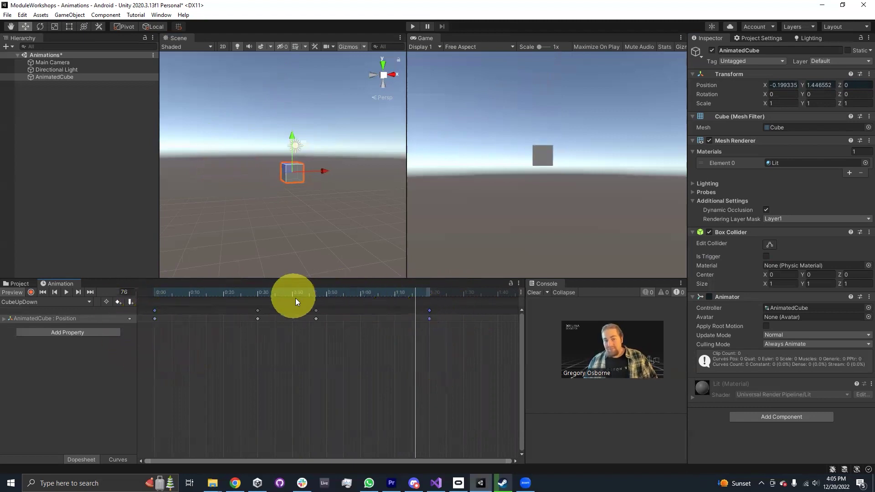
{"action": "left_click", "coordinate": [224, 337]}
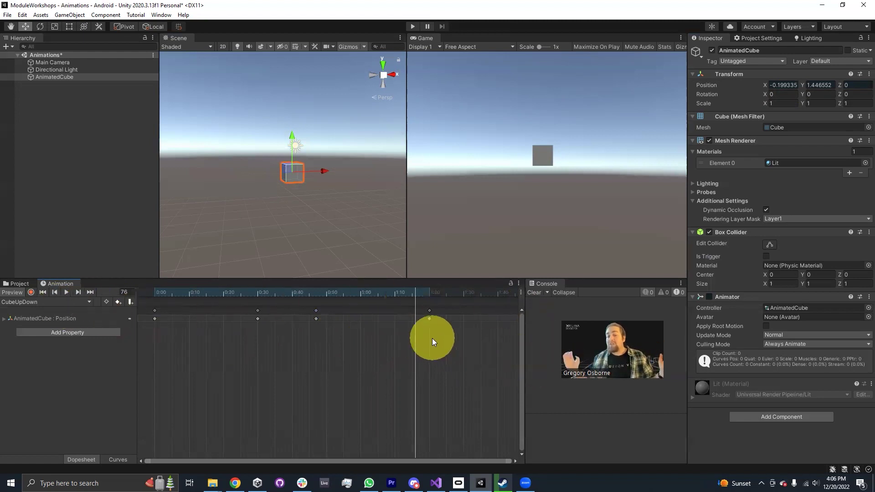
{"action": "left_click", "coordinate": [66, 293]}
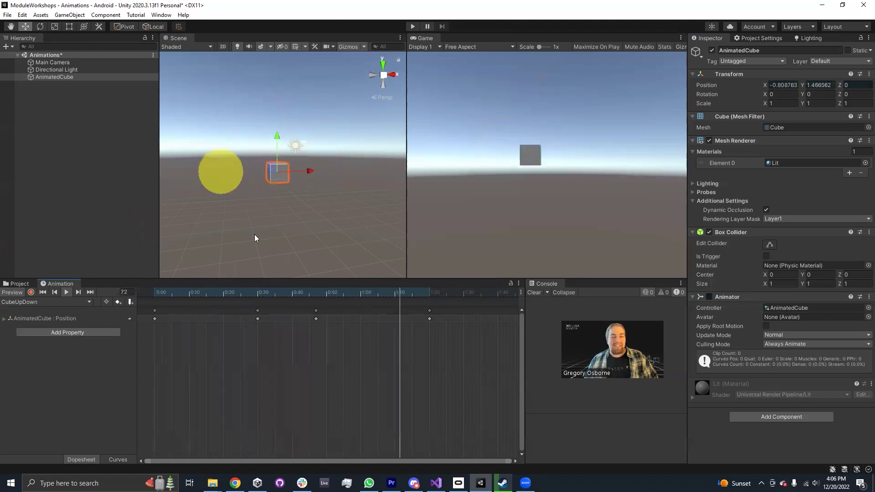
{"action": "left_click_drag", "start_coordinate": [295, 284], "coordinate": [357, 313]}
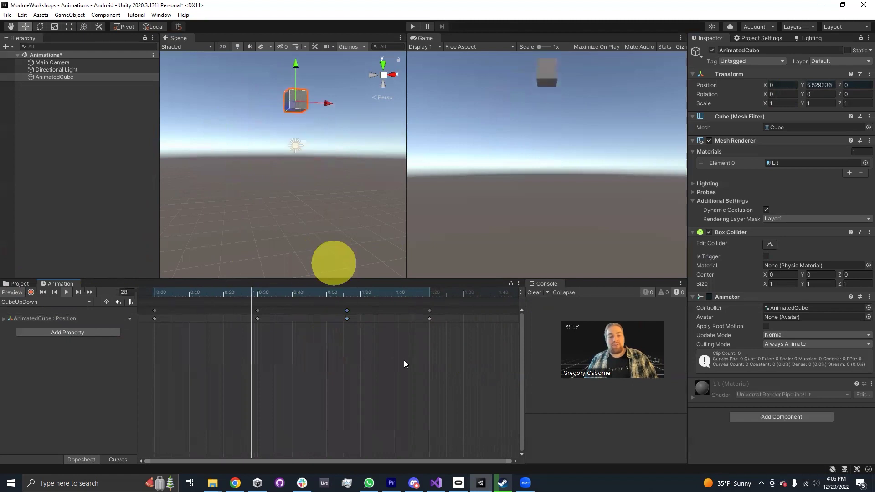
Step: Select all four keys, frame them, and rescale the selection so the last key sits near 2:00
{"action": "left_click_drag", "start_coordinate": [453, 354], "coordinate": [149, 288]}
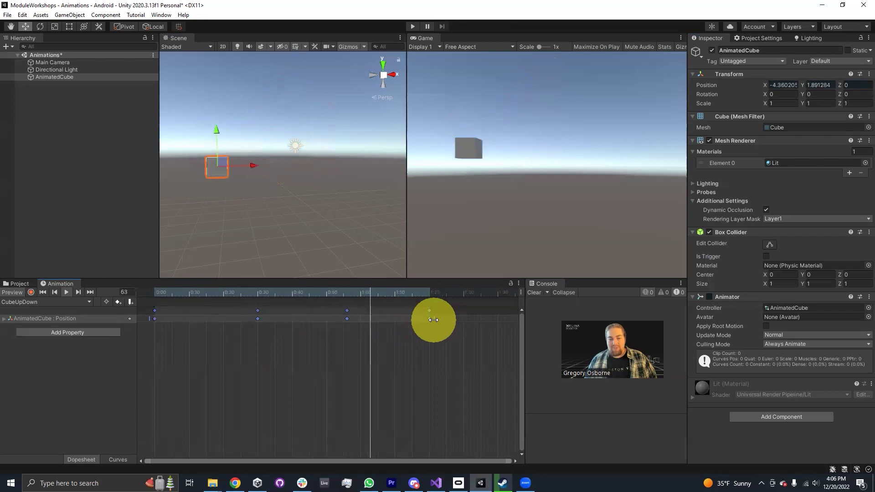
{"action": "left_click_drag", "start_coordinate": [433, 320], "coordinate": [430, 319]}
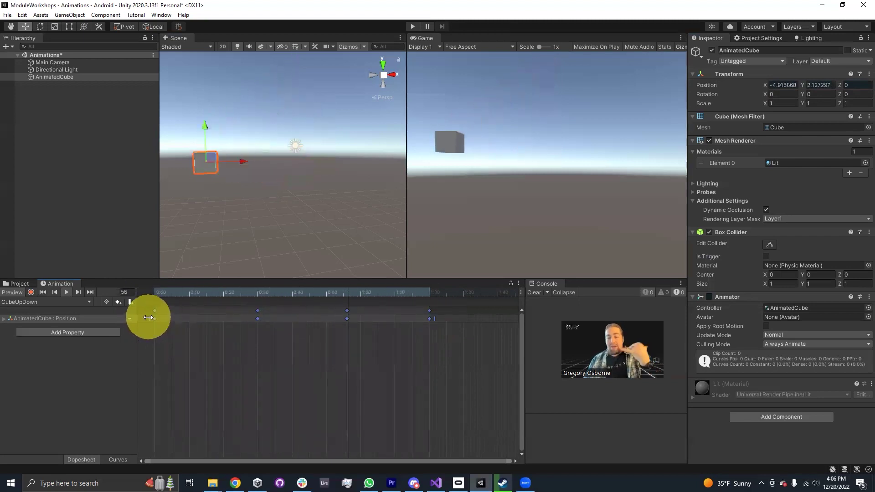
{"action": "left_click_drag", "start_coordinate": [148, 317], "coordinate": [866, 322]}
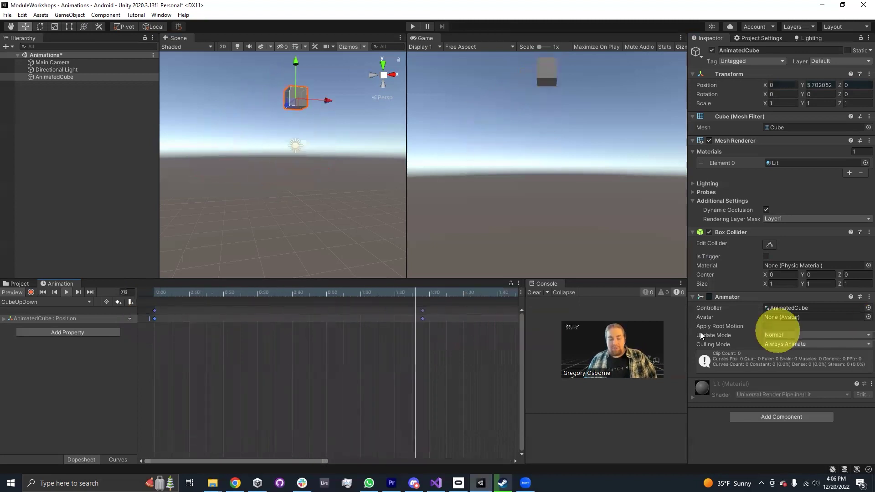
{"action": "left_click", "coordinate": [412, 350]}
{"action": "key", "text": "f"}
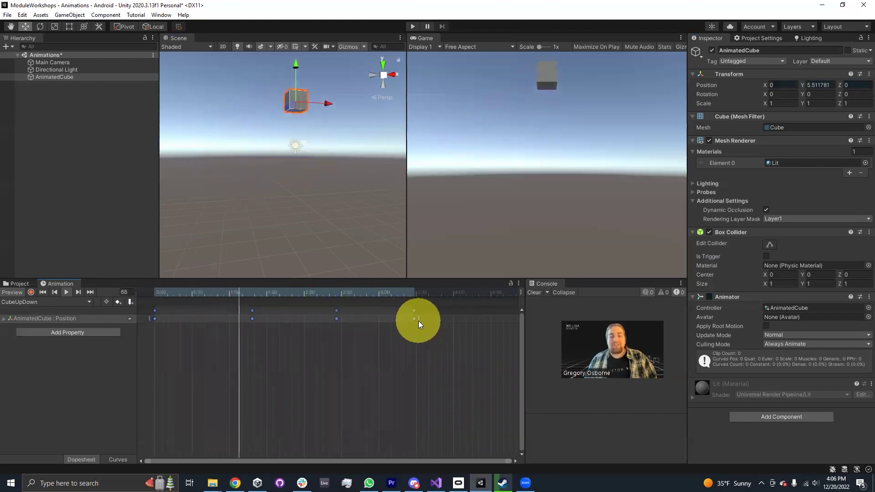
{"action": "left_click_drag", "start_coordinate": [418, 321], "coordinate": [216, 316]}
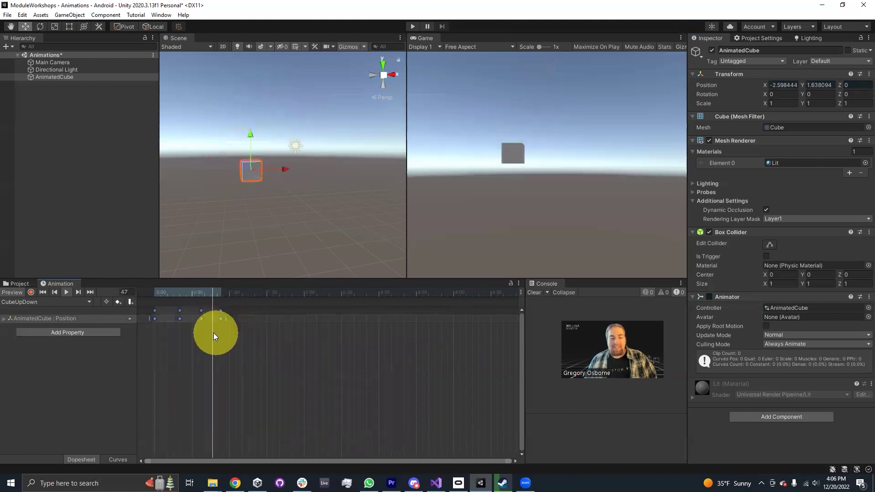
{"action": "scroll", "coordinate": [172, 328], "scroll_direction": "up", "scroll_amount": 3}
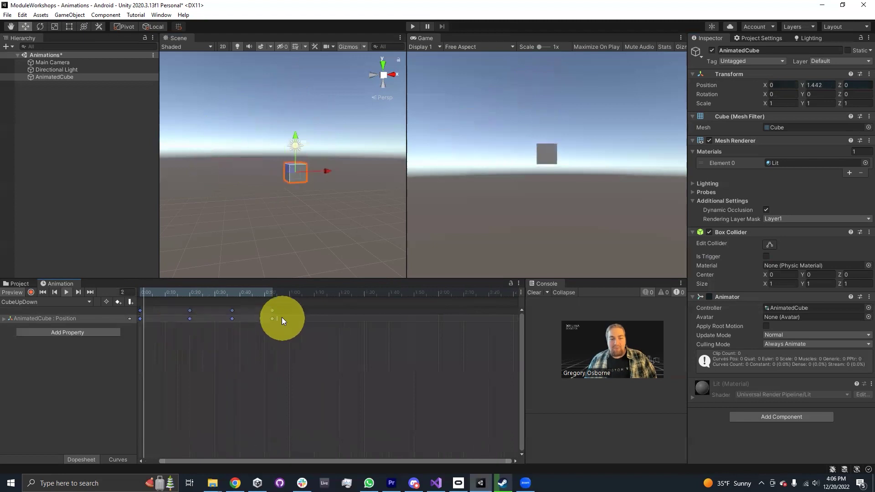
{"action": "left_click_drag", "start_coordinate": [282, 317], "coordinate": [441, 325]}
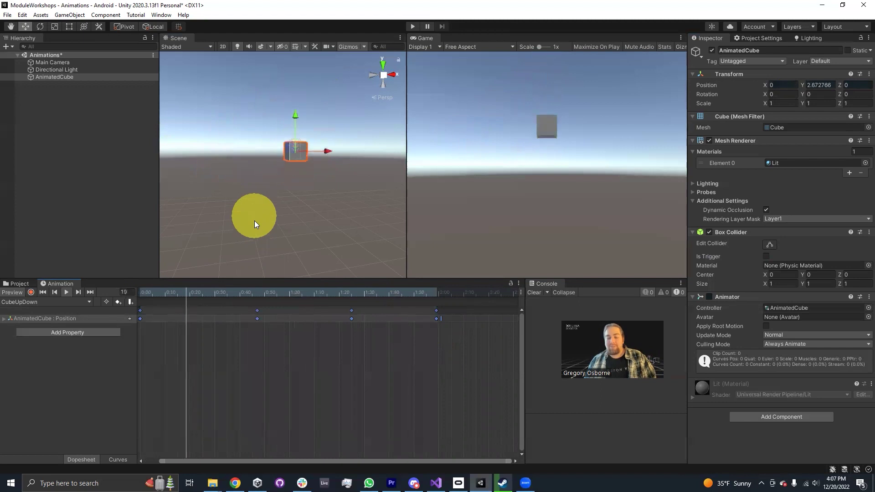
{"action": "left_click_drag", "start_coordinate": [292, 101], "coordinate": [254, 184]}
Step: Click and deselect the 0:50 key, then stop the preview with the cube frozen mid-clip
{"action": "left_click", "coordinate": [266, 319]}
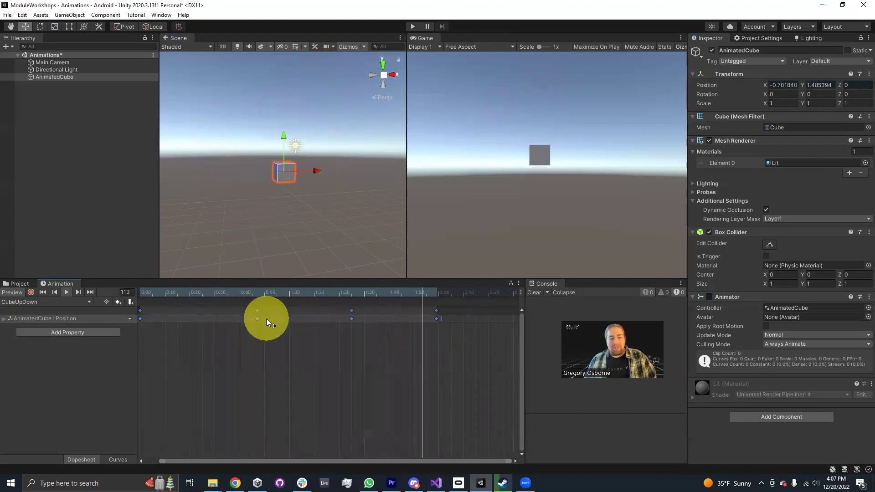
{"action": "left_click", "coordinate": [260, 334]}
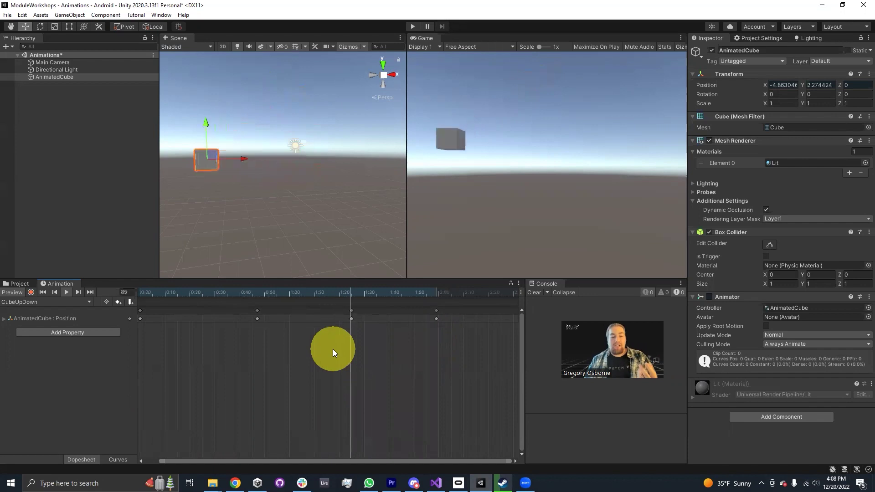
{"action": "left_click", "coordinate": [66, 292]}
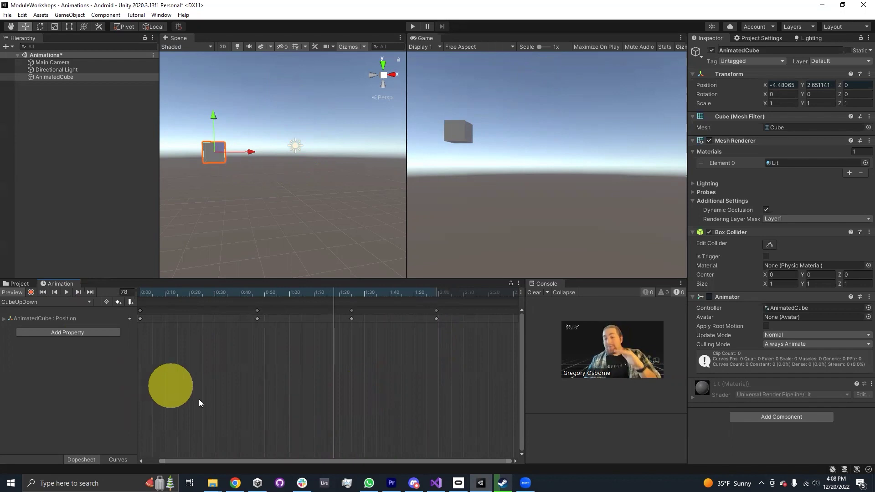
Step: Switch to Curves view and expand AnimatedCube : Position into x, y and z
{"action": "left_click", "coordinate": [118, 459]}
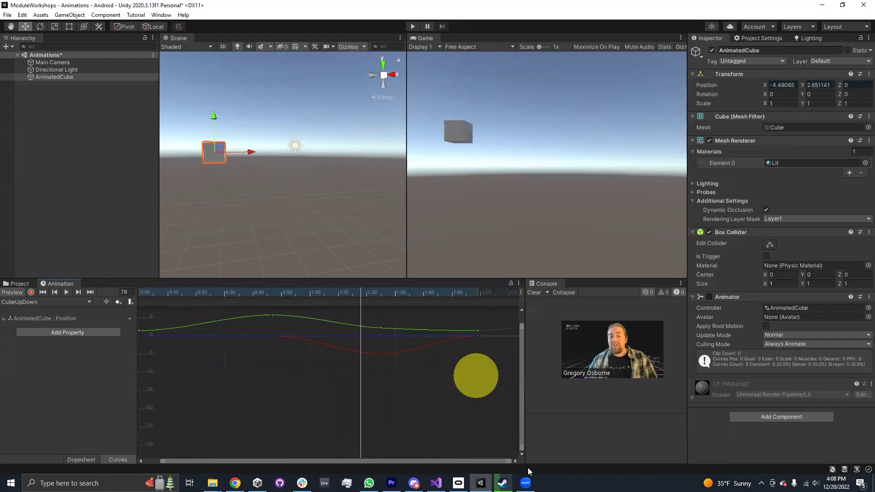
{"action": "left_click_drag", "start_coordinate": [520, 449], "coordinate": [518, 396]}
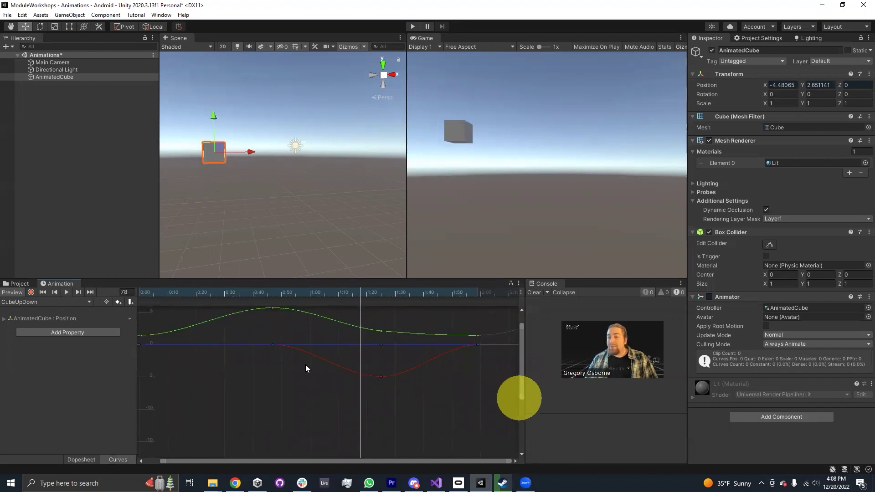
{"action": "left_click", "coordinate": [4, 318]}
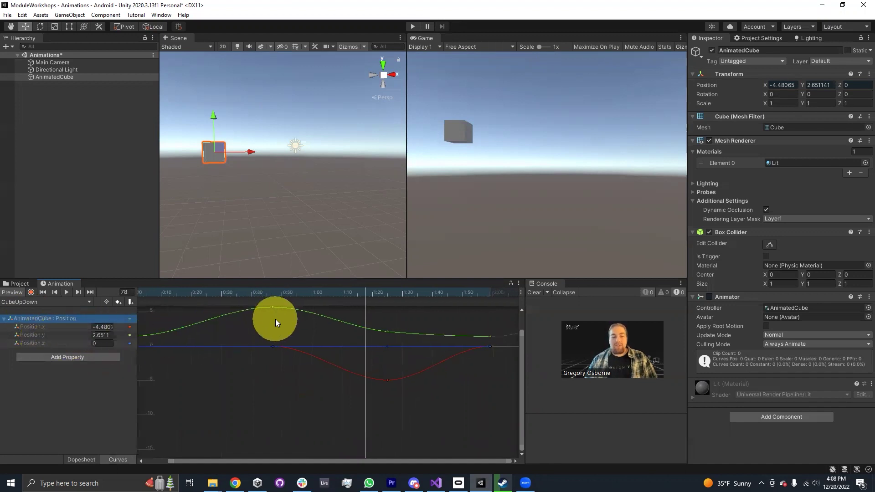
{"action": "scroll", "coordinate": [273, 319], "scroll_direction": "down", "scroll_amount": 2}
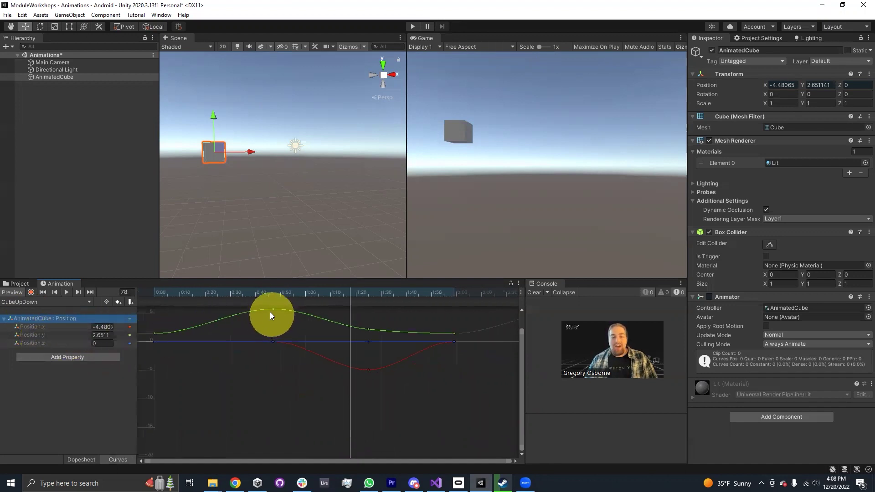
Step: Inspect the green Position.y keys at 0:00, the 0:50 peak, 1:20 and 2:00
{"action": "left_click", "coordinate": [156, 333]}
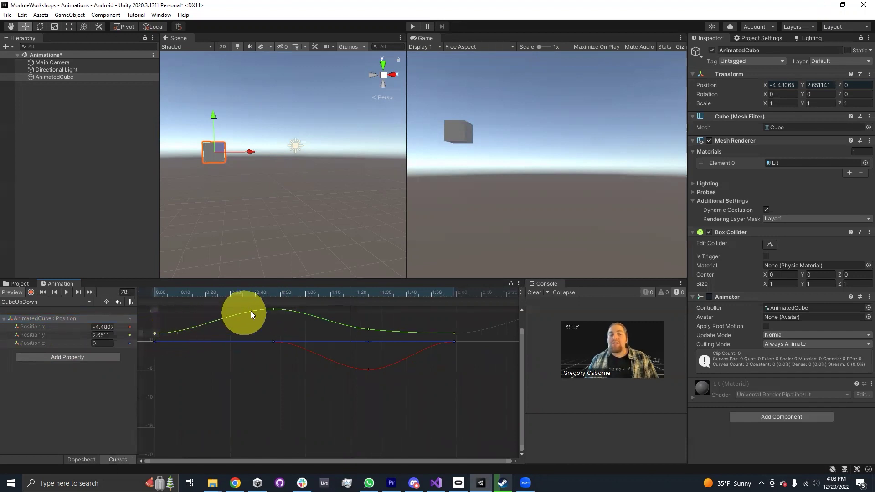
{"action": "left_click", "coordinate": [273, 310]}
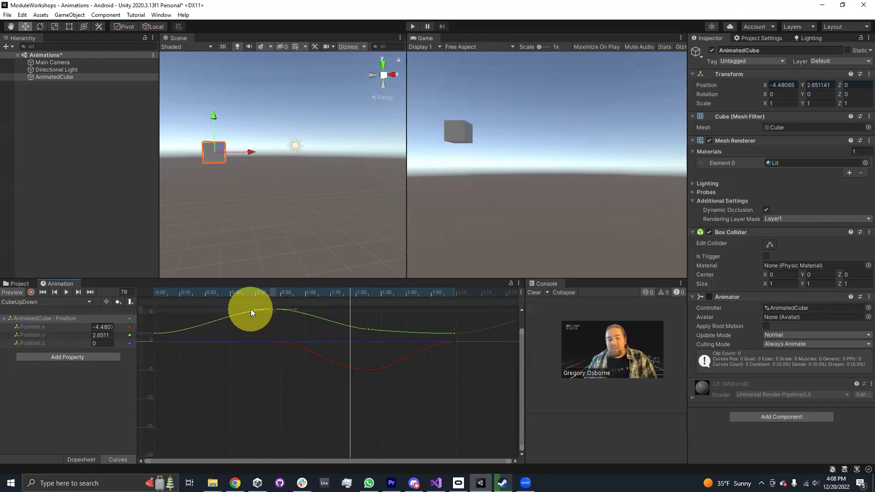
{"action": "left_click", "coordinate": [154, 333]}
{"action": "left_click", "coordinate": [369, 329]}
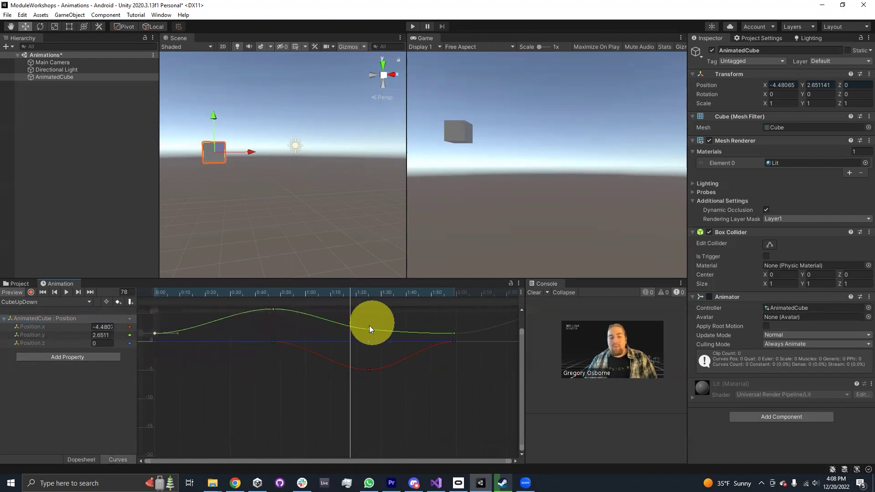
{"action": "left_click", "coordinate": [454, 333]}
{"action": "left_click", "coordinate": [270, 308]}
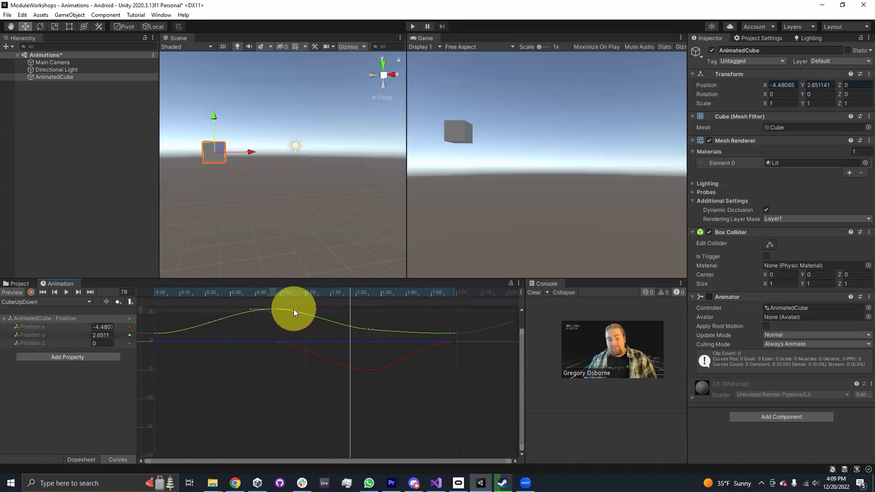
Step: Bend an early Position.y key's tangent while previewing, and rotate the red Position.x key's tangent upward
{"action": "scroll", "coordinate": [239, 320], "scroll_direction": "down", "scroll_amount": 3}
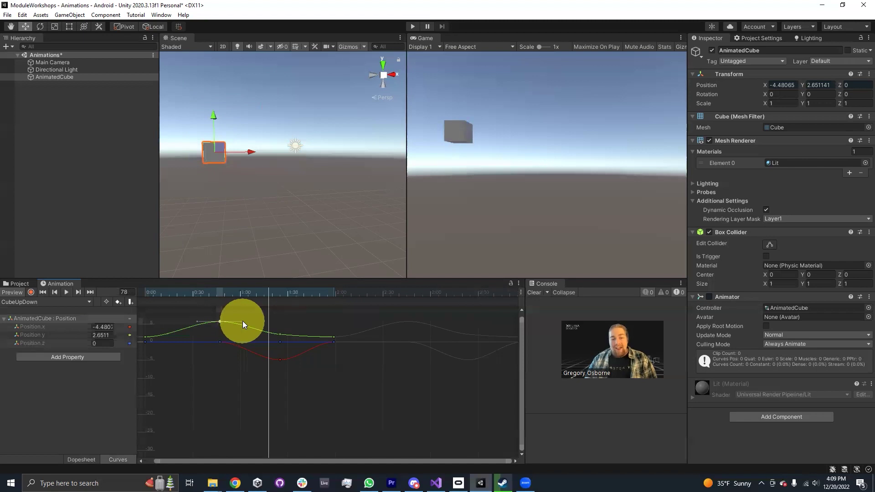
{"action": "left_click_drag", "start_coordinate": [243, 324], "coordinate": [234, 346]}
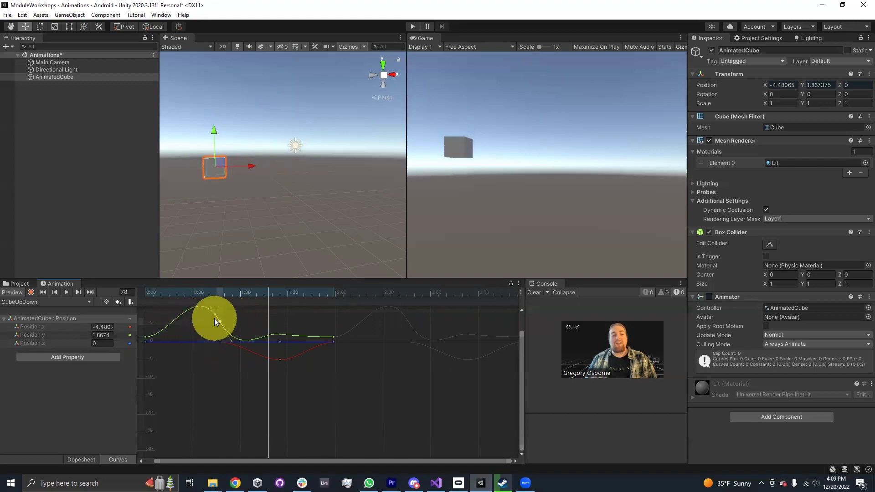
{"action": "left_click", "coordinate": [67, 292]}
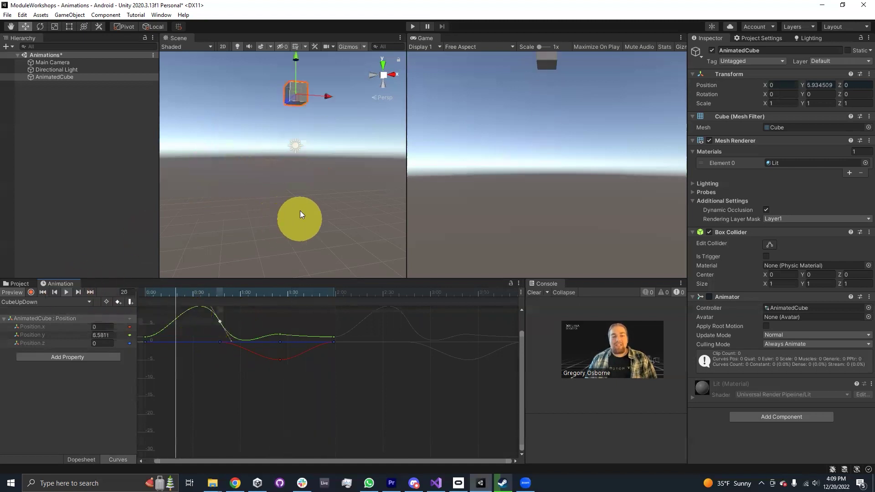
{"action": "left_click_drag", "start_coordinate": [309, 162], "coordinate": [273, 103], "text": "alt"}
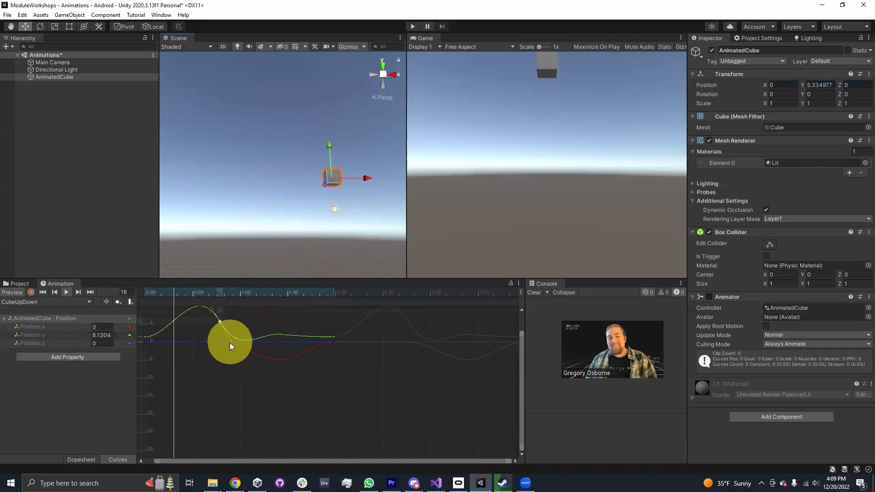
{"action": "left_click_drag", "start_coordinate": [230, 341], "coordinate": [237, 321]}
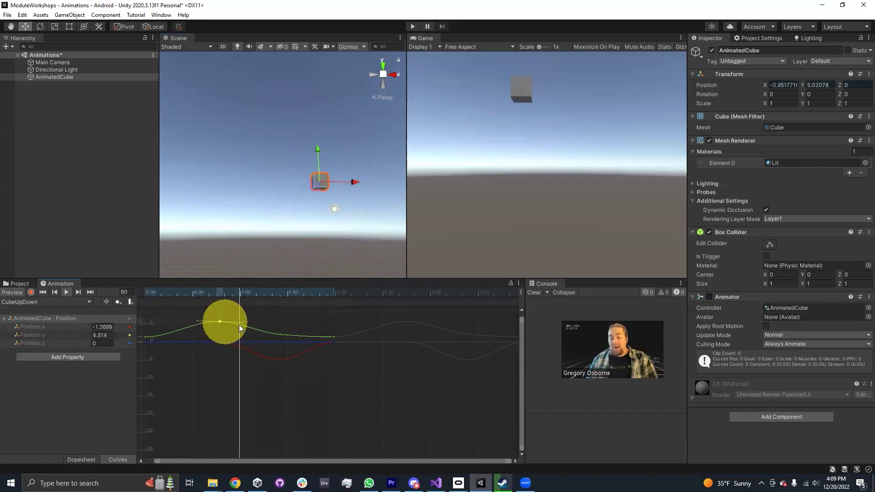
{"action": "left_click", "coordinate": [280, 359]}
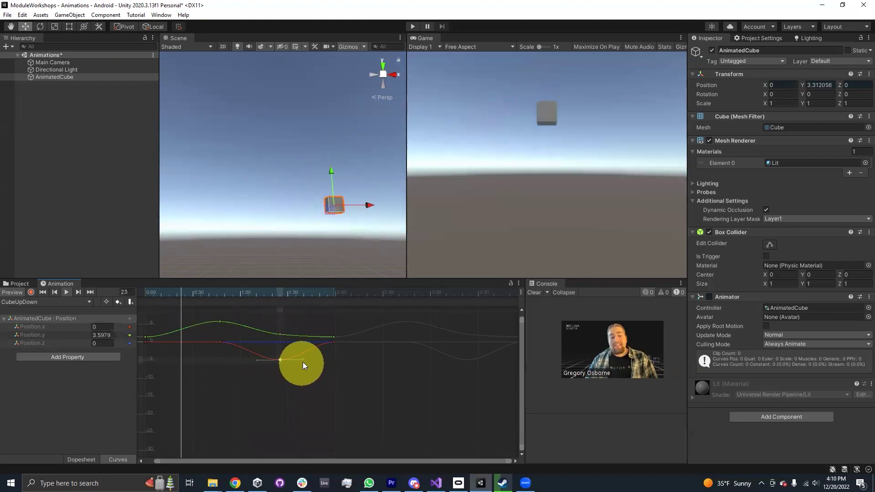
{"action": "left_click_drag", "start_coordinate": [304, 362], "coordinate": [200, 346]}
Step: Add a wobble key early on the green Position.y curve and check it in Dopesheet and Curves
{"action": "double_click", "coordinate": [183, 326]}
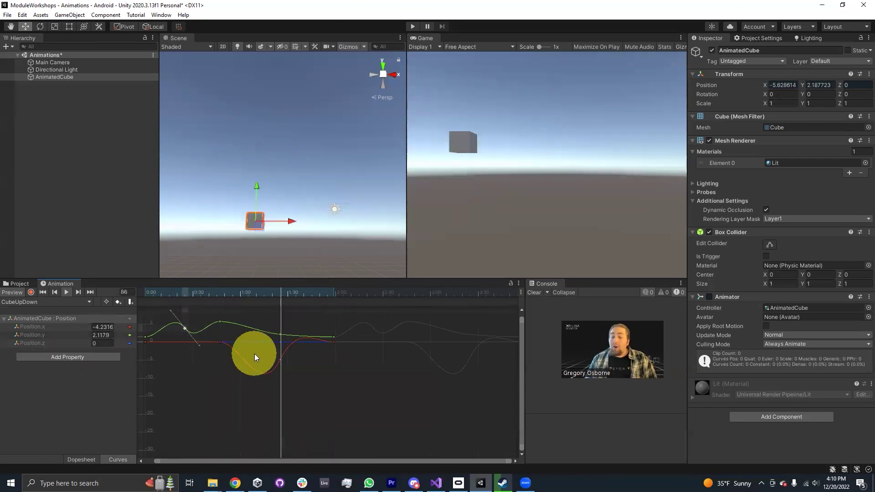
{"action": "left_click", "coordinate": [91, 460]}
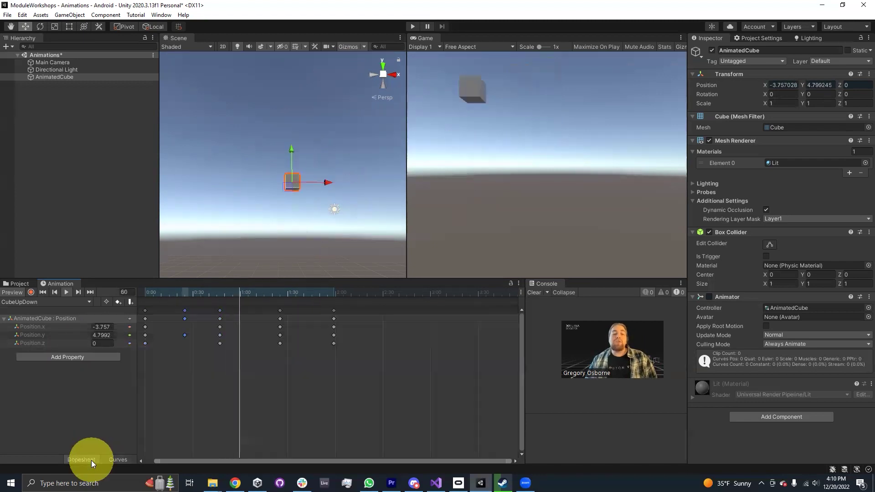
{"action": "left_click", "coordinate": [119, 460]}
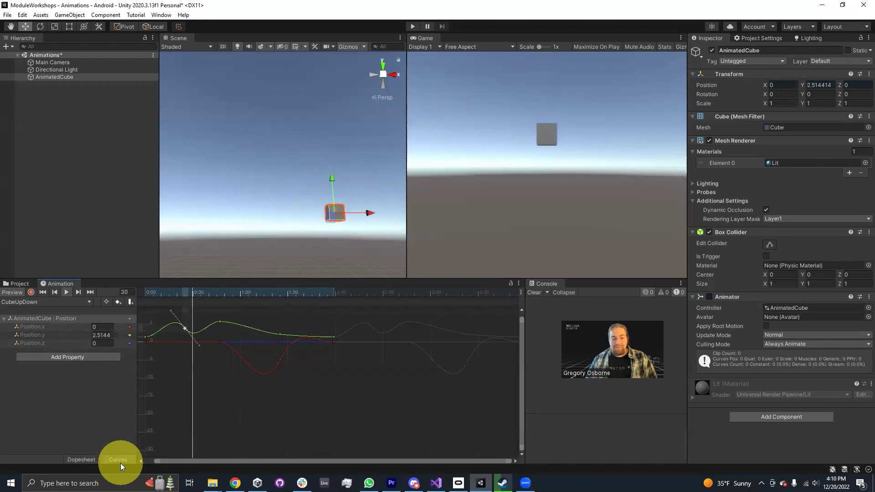
Step: Edit the 0:47 Position.y key to a value well above 5.71, then preview the higher jump
{"action": "right_click", "coordinate": [220, 323]}
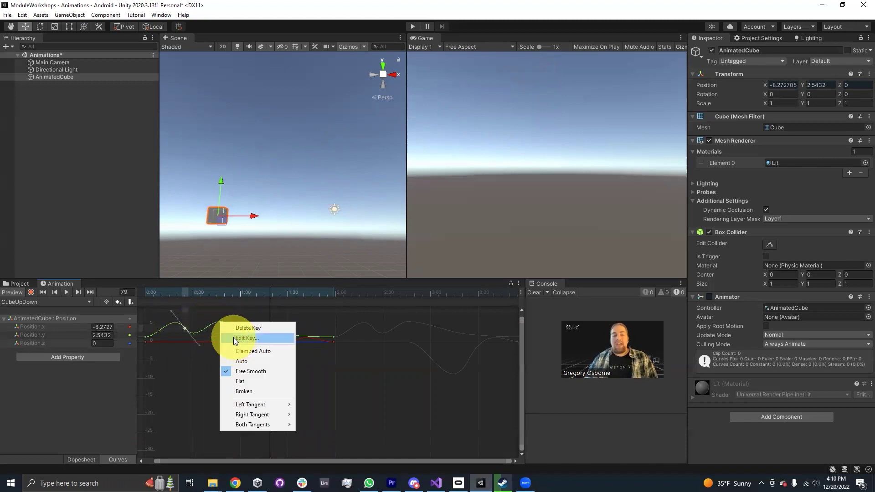
{"action": "left_click", "coordinate": [234, 337]}
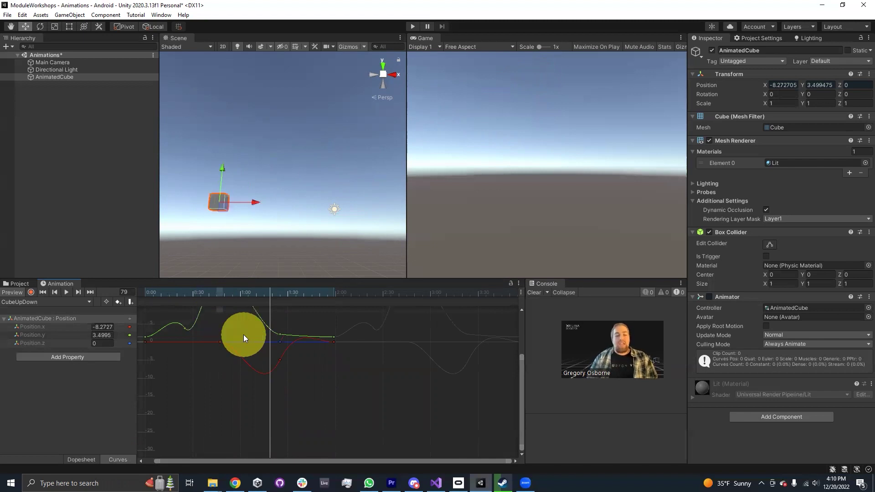
{"action": "scroll", "coordinate": [229, 365], "scroll_direction": "down", "scroll_amount": 5}
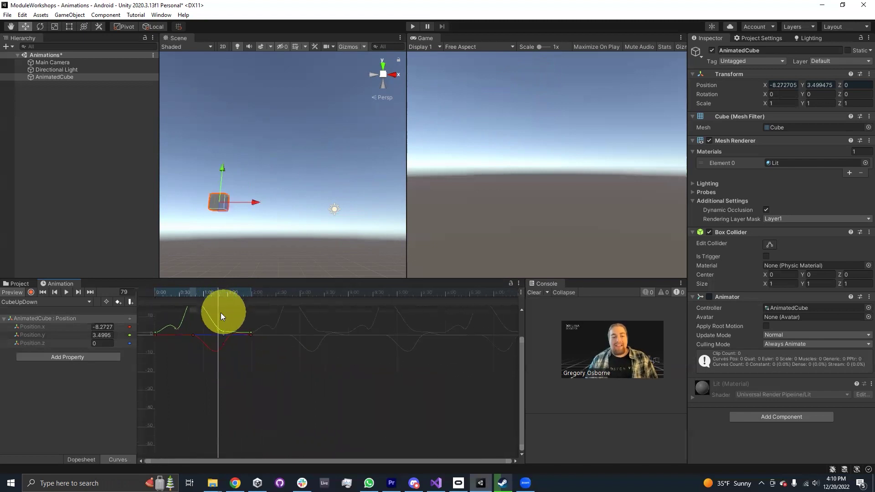
{"action": "scroll", "coordinate": [241, 342], "scroll_direction": "up", "scroll_amount": 1}
{"action": "left_click_drag", "start_coordinate": [522, 348], "coordinate": [522, 289]}
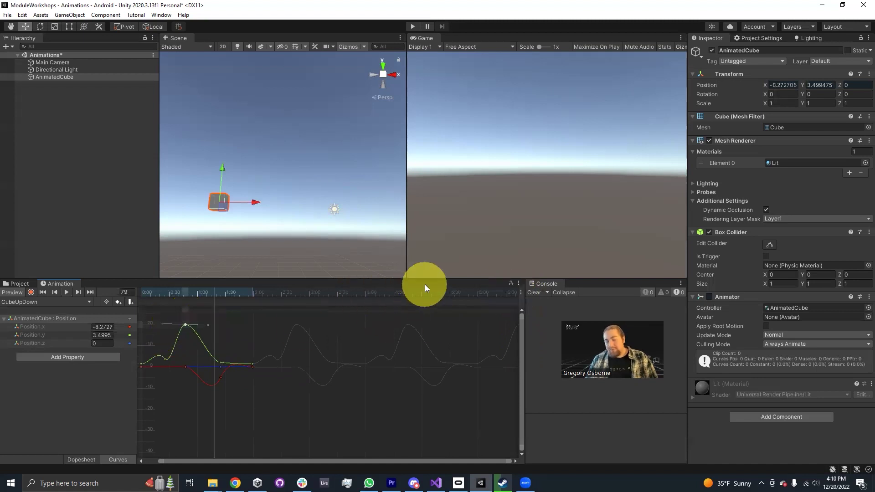
{"action": "left_click", "coordinate": [67, 293]}
{"action": "right_click_drag", "start_coordinate": [329, 223], "coordinate": [349, 211]}
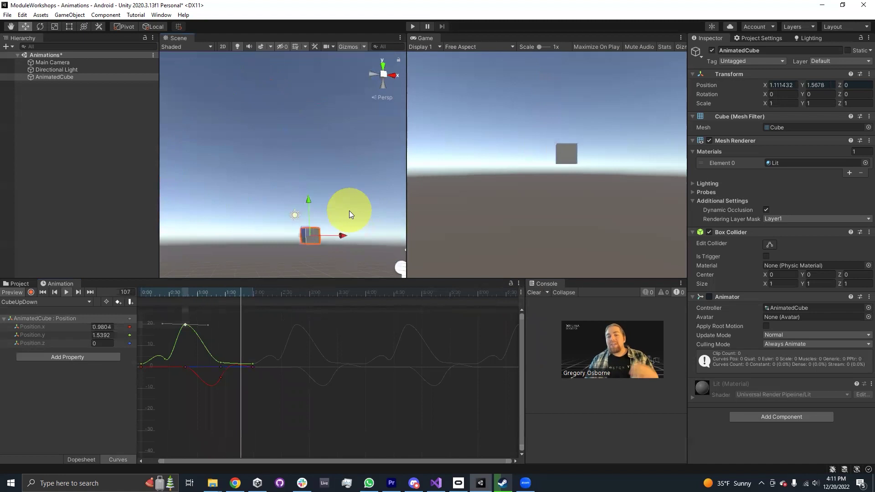
Step: Switch back to the Dopesheet, click the position-row keyframes, then clear the selection while the preview loops
{"action": "left_click", "coordinate": [297, 394]}
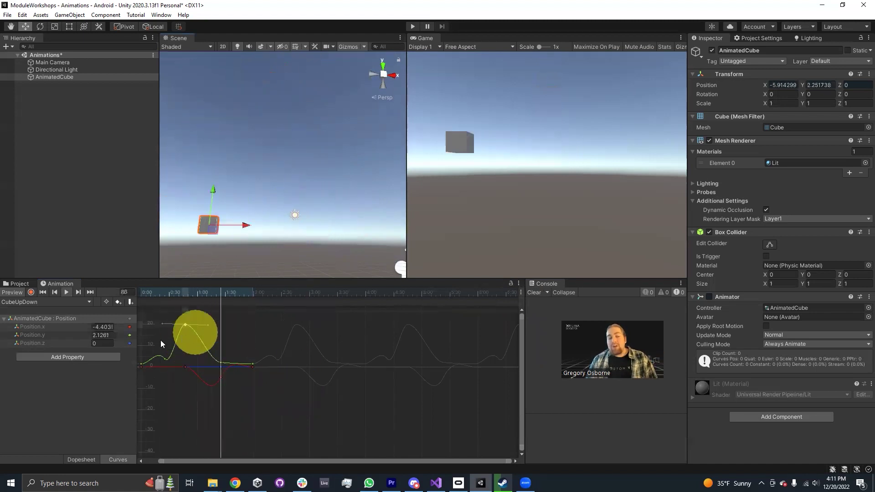
{"action": "left_click", "coordinate": [84, 460]}
{"action": "left_click", "coordinate": [260, 332]}
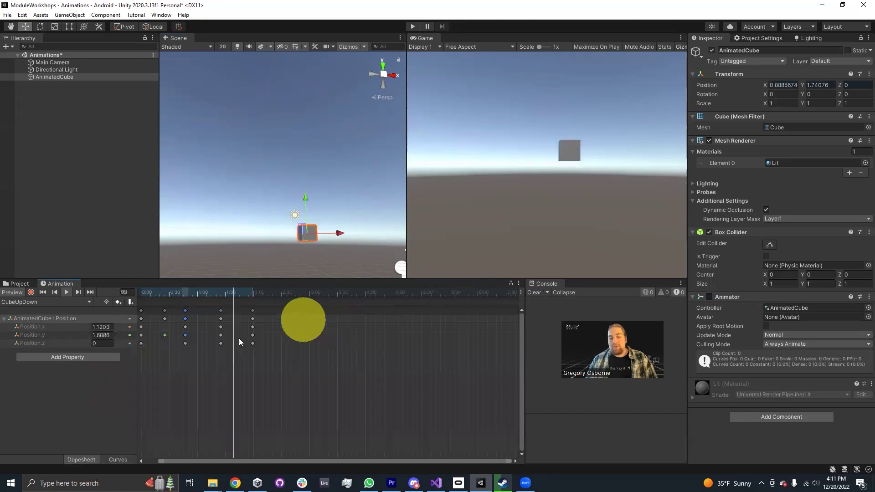
{"action": "left_click", "coordinate": [195, 333]}
{"action": "left_click", "coordinate": [221, 320]}
{"action": "left_click", "coordinate": [390, 367]}
{"action": "left_click", "coordinate": [389, 344]}
{"action": "left_click", "coordinate": [345, 354]}
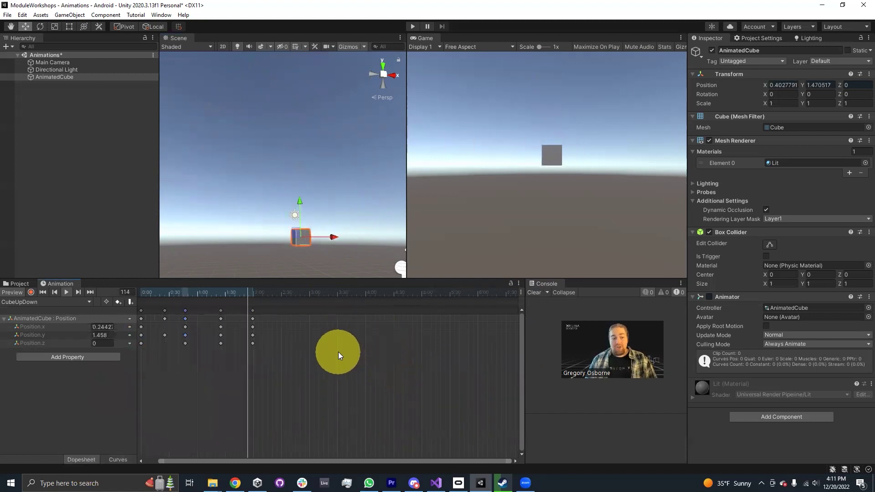
{"action": "right_click_drag", "start_coordinate": [349, 292], "coordinate": [286, 206]}
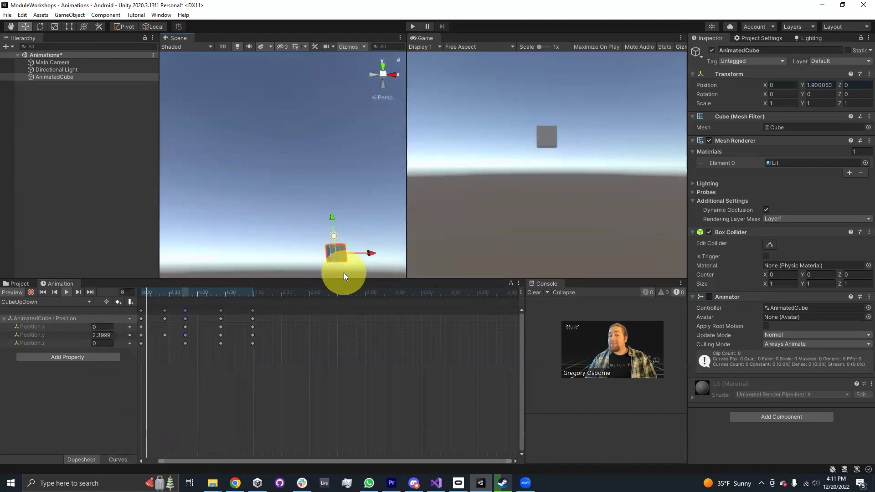